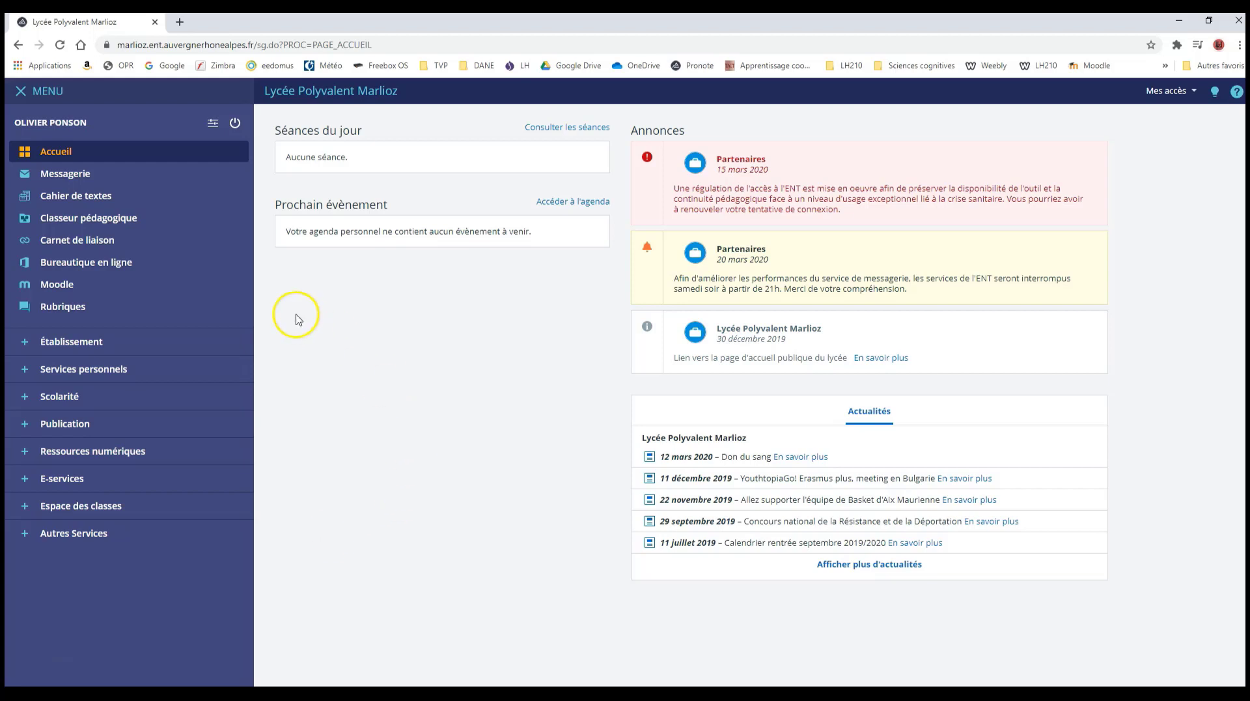
Step: Open the Formulaires service under Services personnels and view the dashboard of distributed forms
click(79, 371)
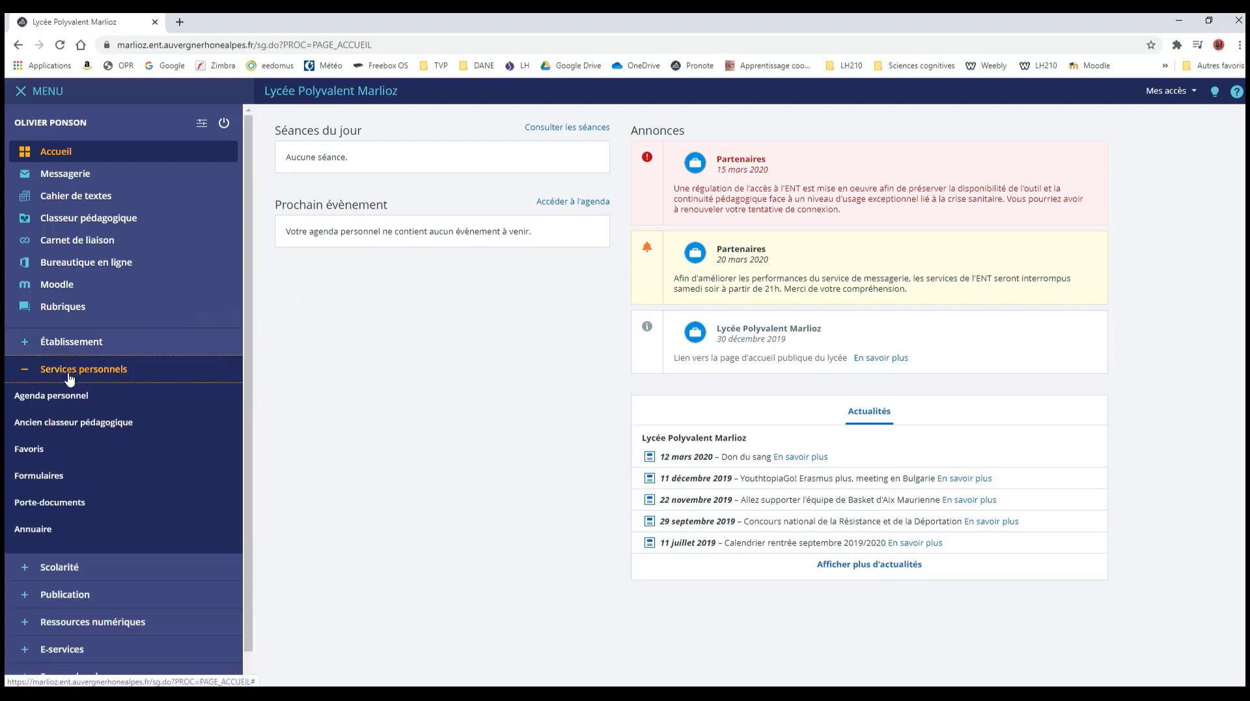
click(38, 477)
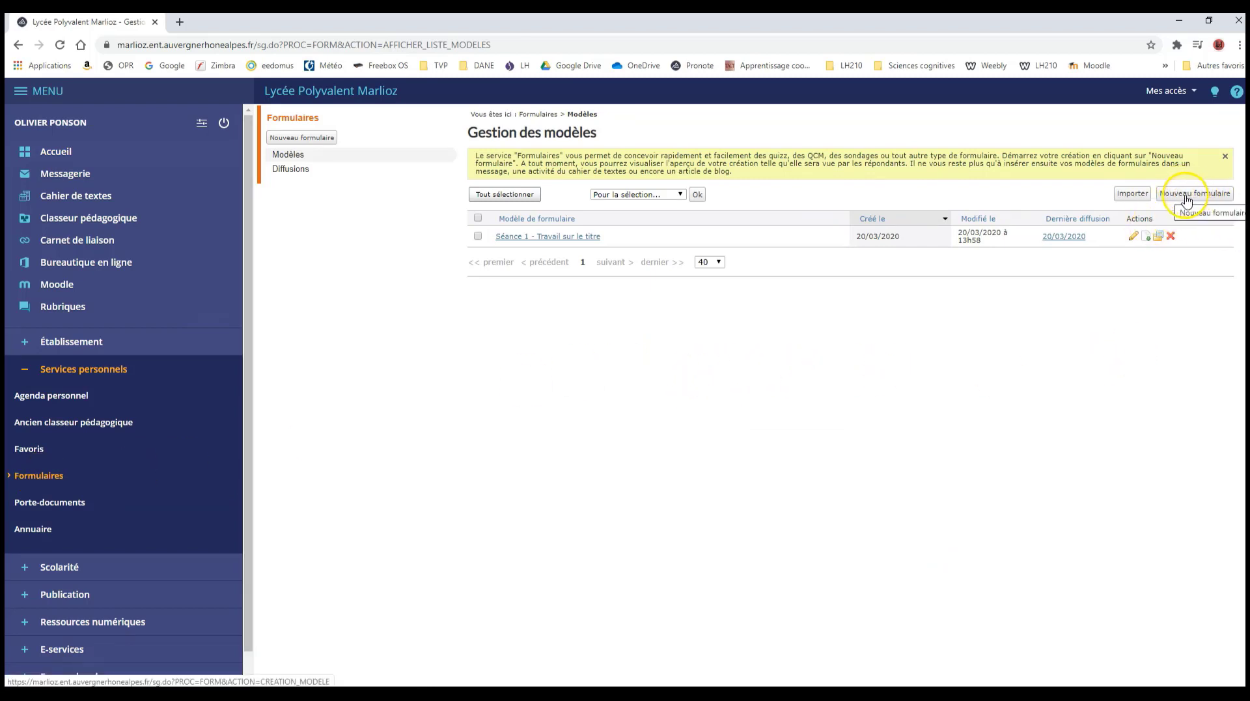
click(286, 170)
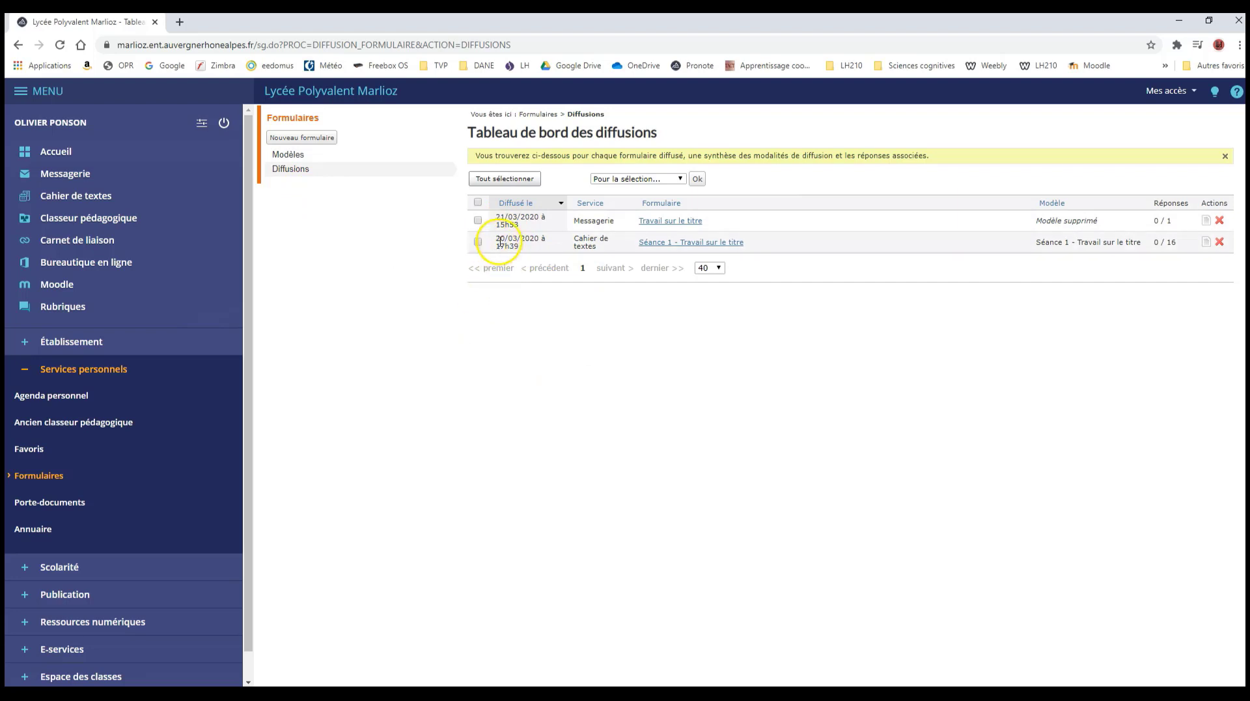
Step: Create a new form named "Travail sur le titre"
click(302, 138)
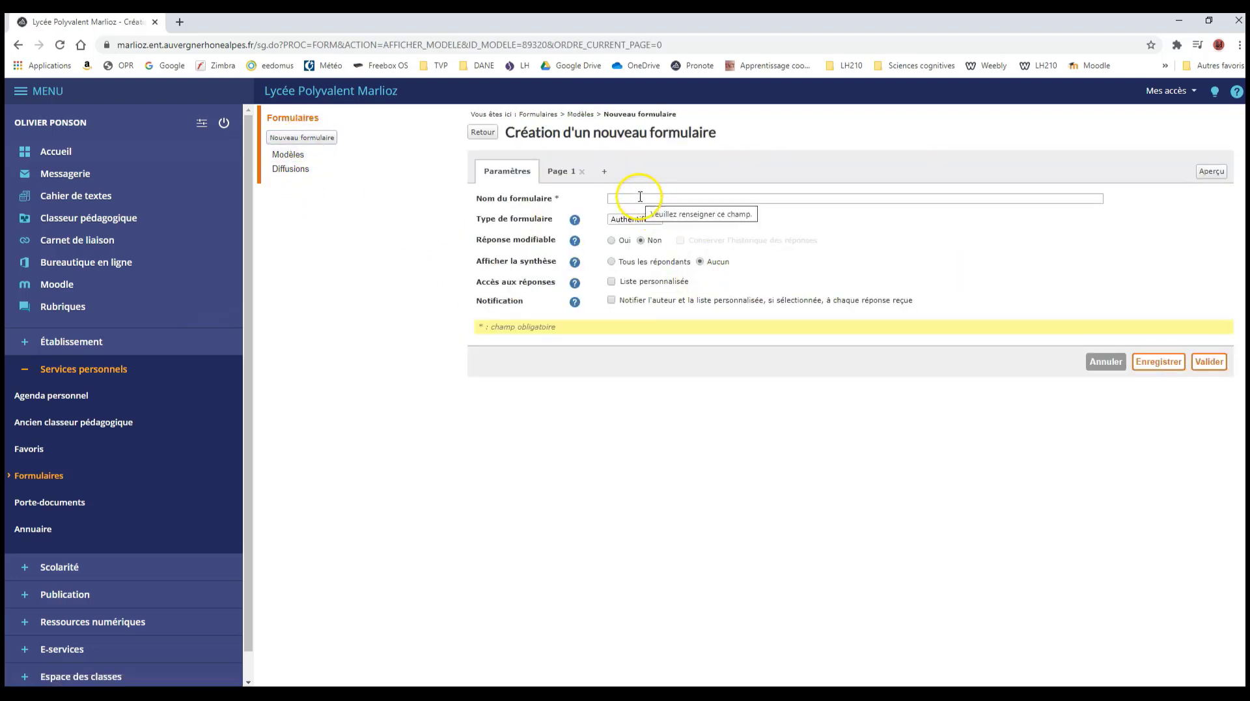
click(641, 198)
text(Travail sur le titre)
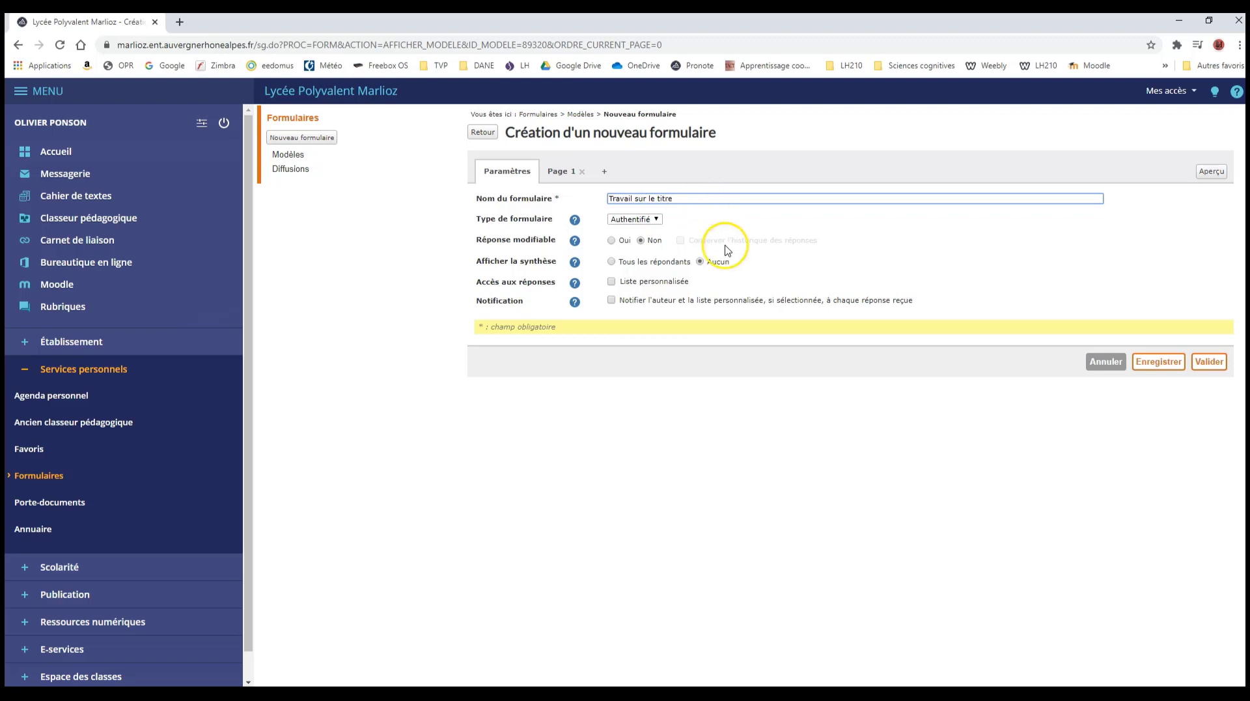
Step: Review the form type options, keep Authentifié, and show the response summary to all respondents
click(657, 219)
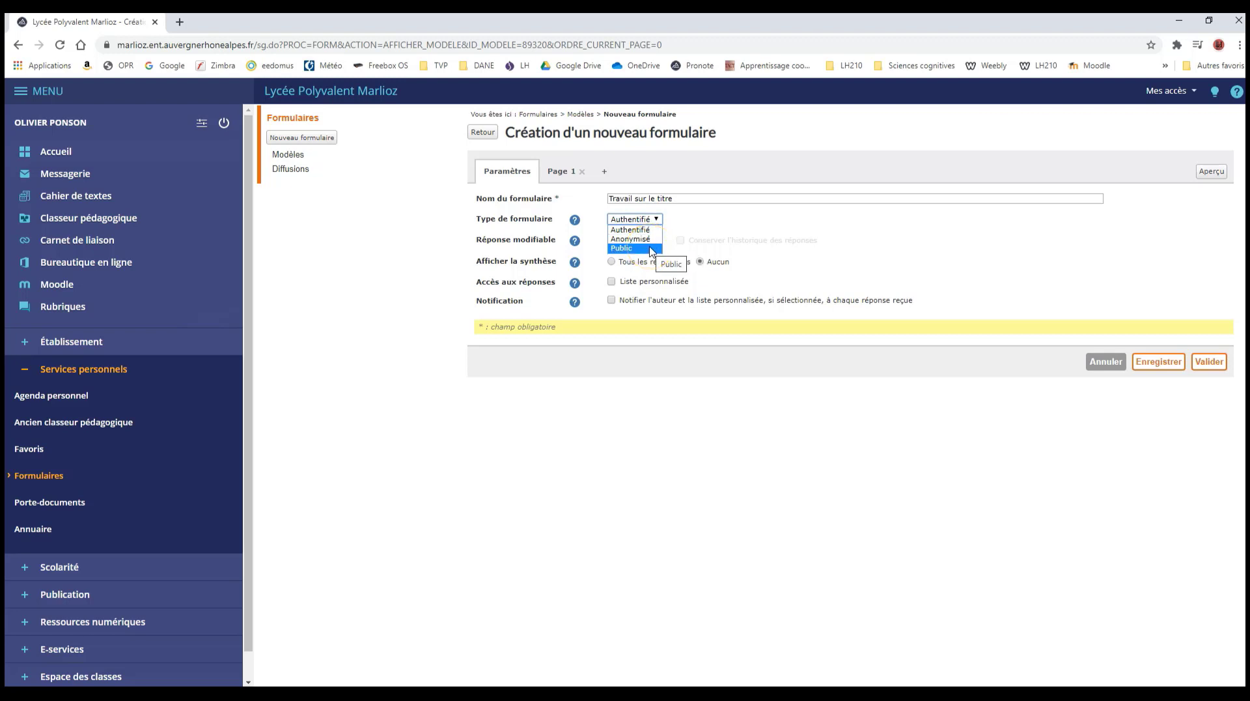
click(784, 256)
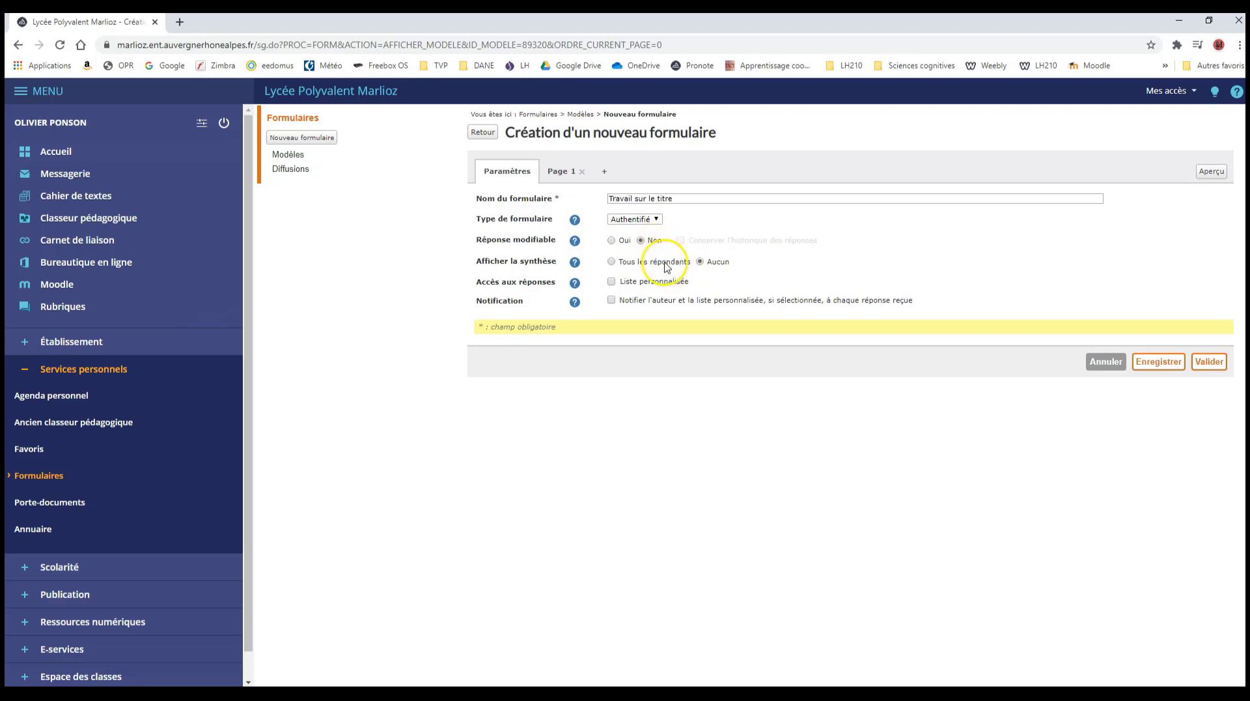
click(612, 262)
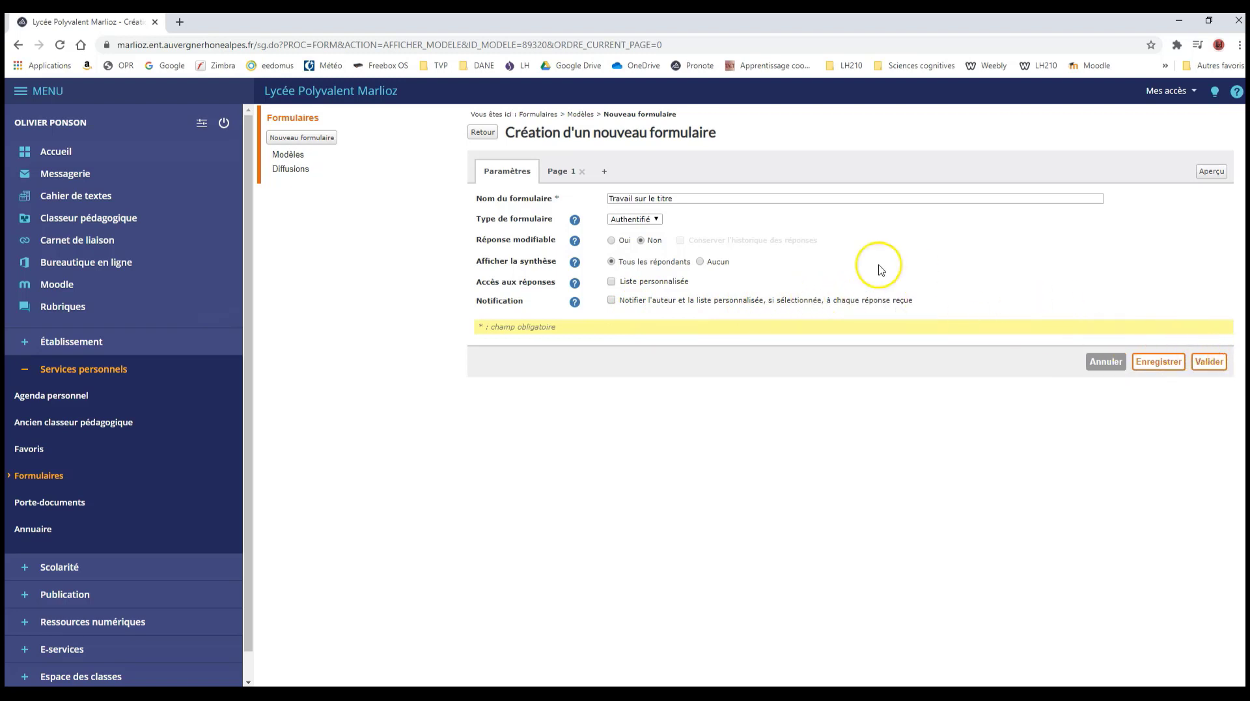
Step: Replace the default text block on Page 1 of the form with "Pleurer sa race" in quotation marks
click(563, 174)
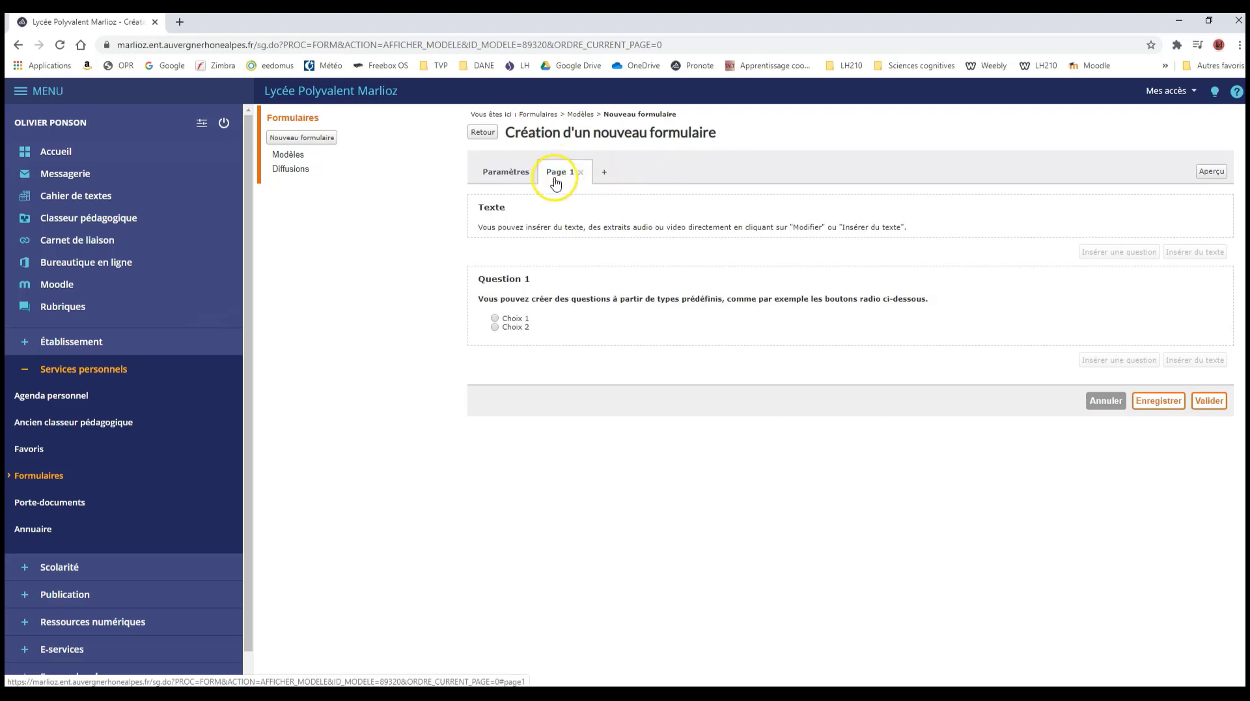
mouse_move(714, 294)
mouse_move(521, 221)
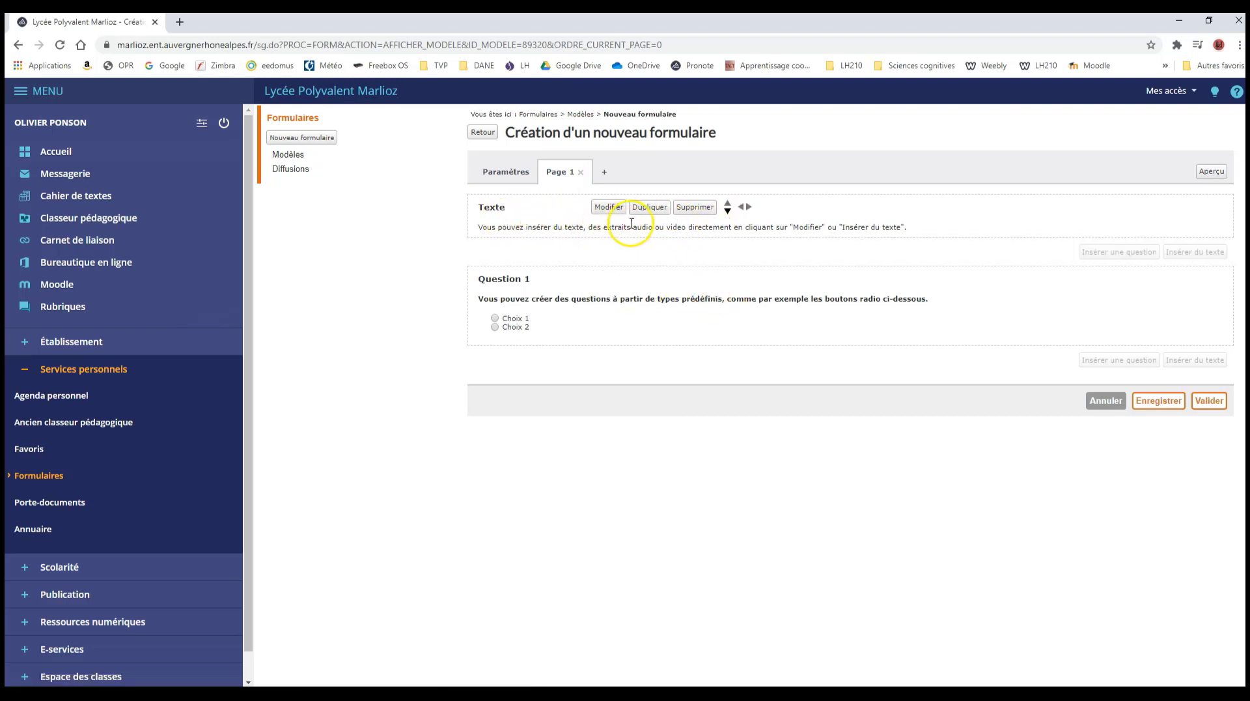
click(607, 207)
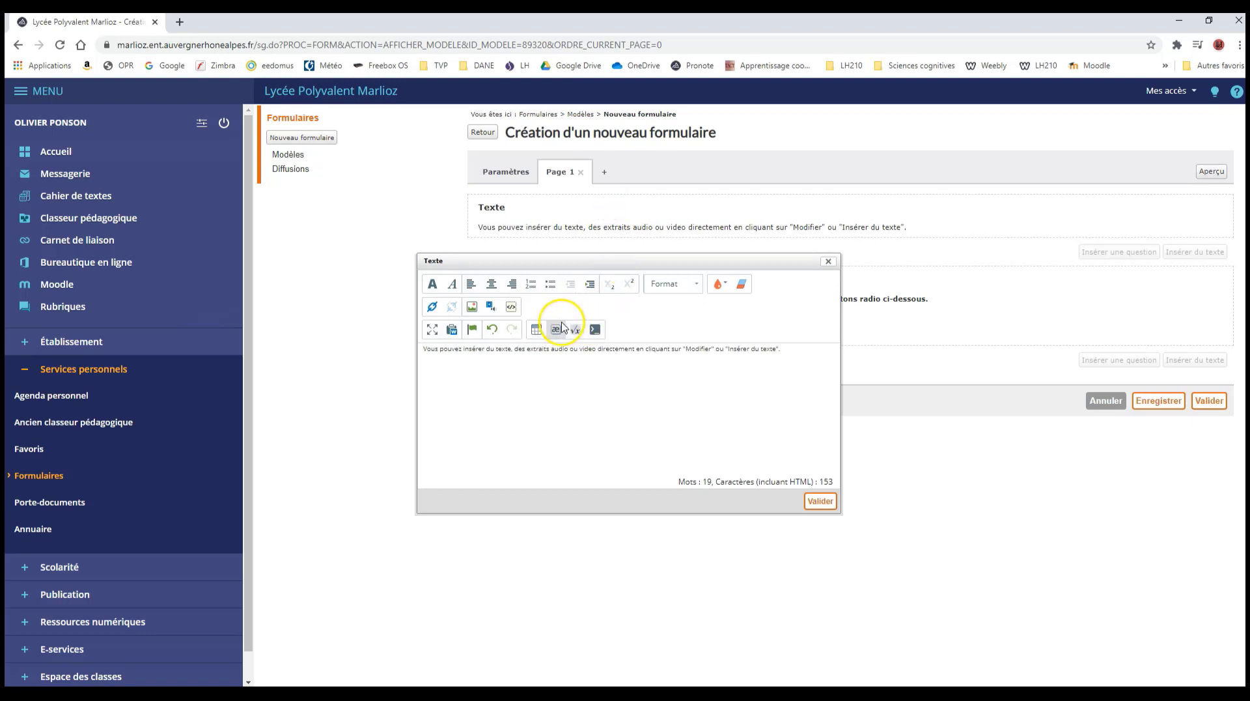
drag(788, 352, 409, 346)
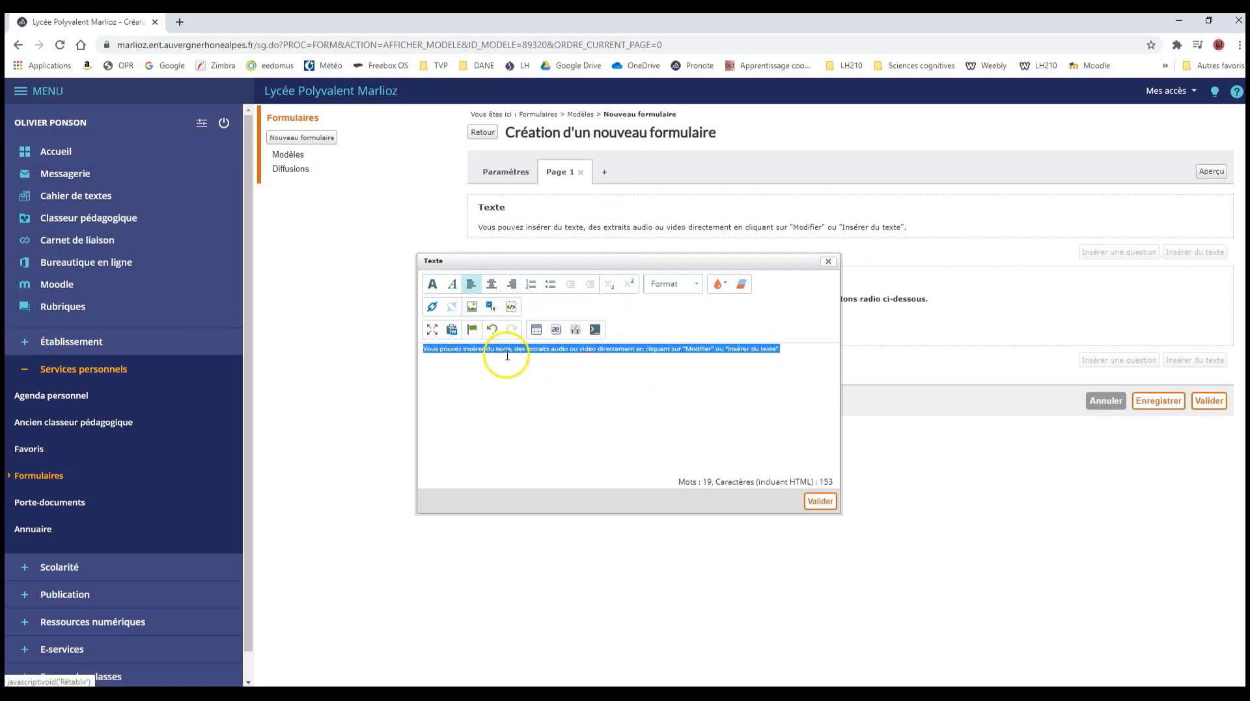
key(Delete)
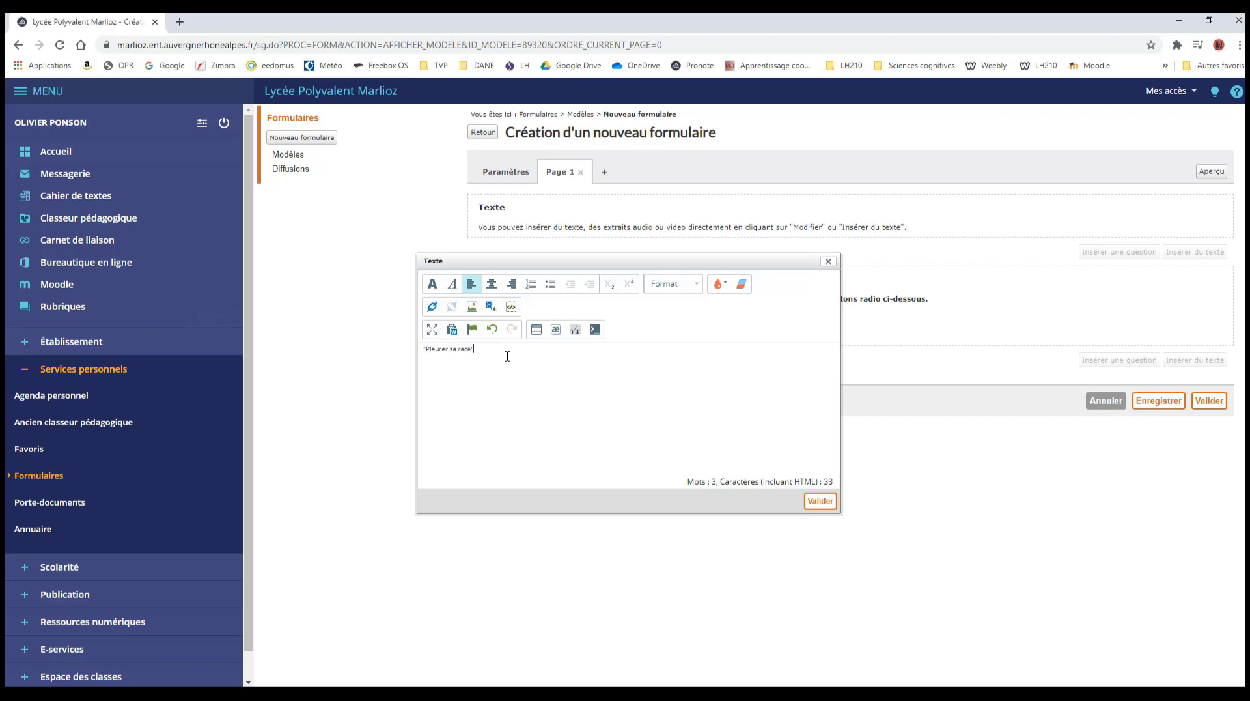
Step: Make the quoted title in the text block bold and validate the block
drag(482, 349, 395, 349)
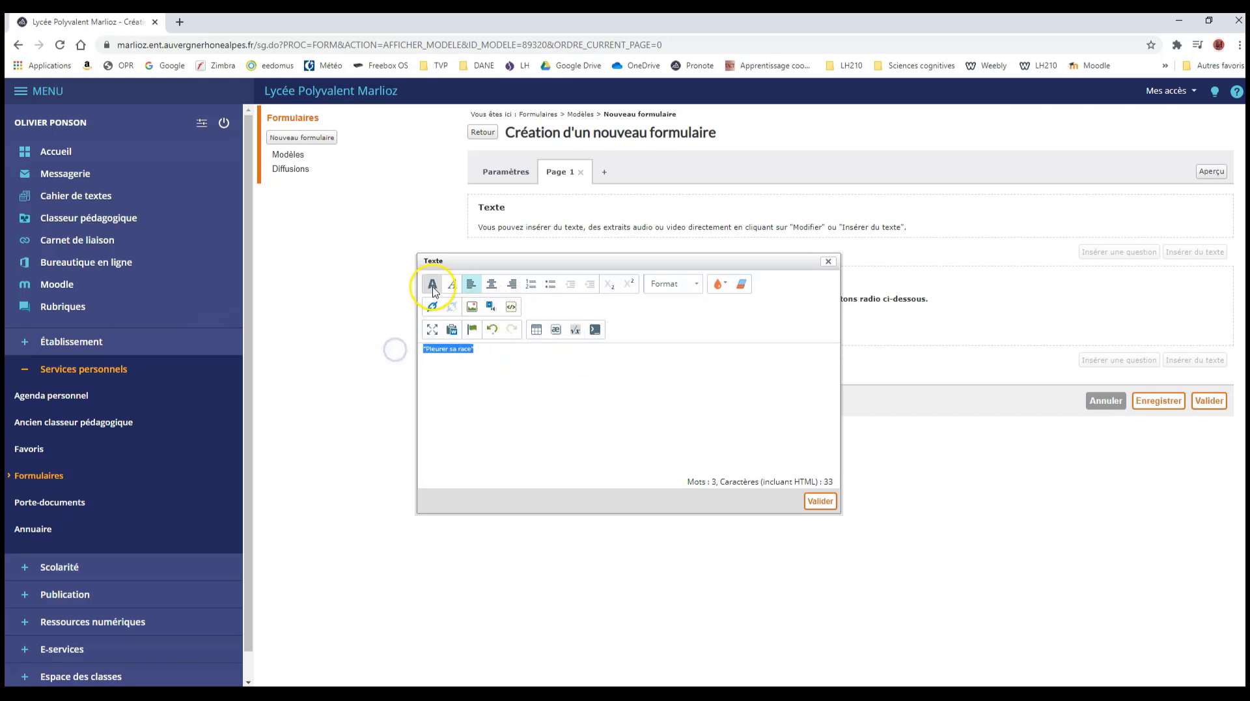
click(432, 285)
click(572, 381)
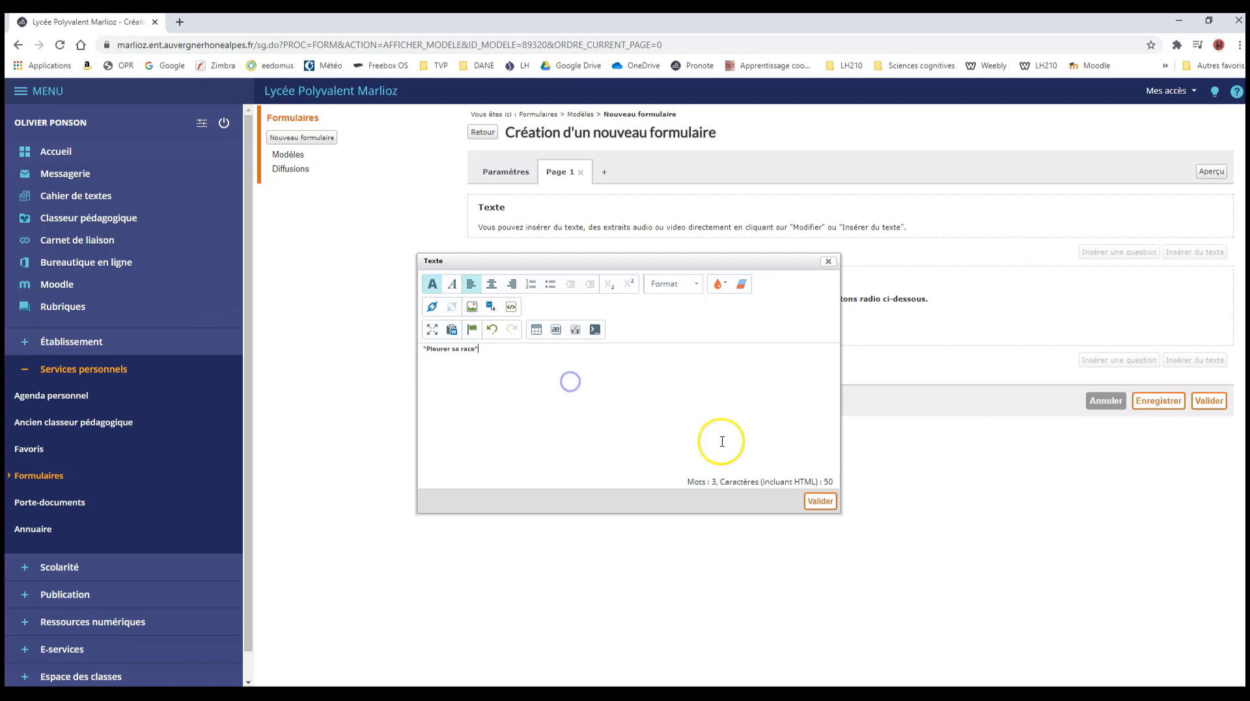
click(826, 502)
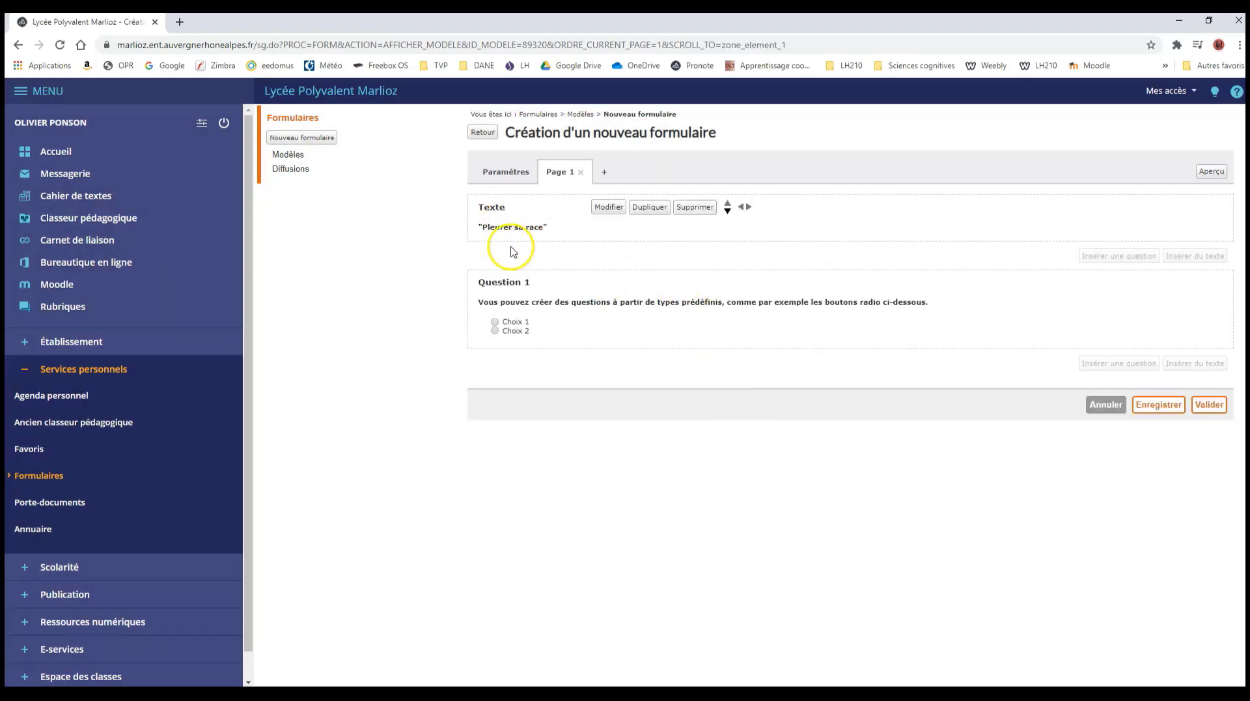
Step: Change the wording of Question 1 to "Que pensez-vous du titre choisi par Abd Al Malik ?"
mouse_move(545, 295)
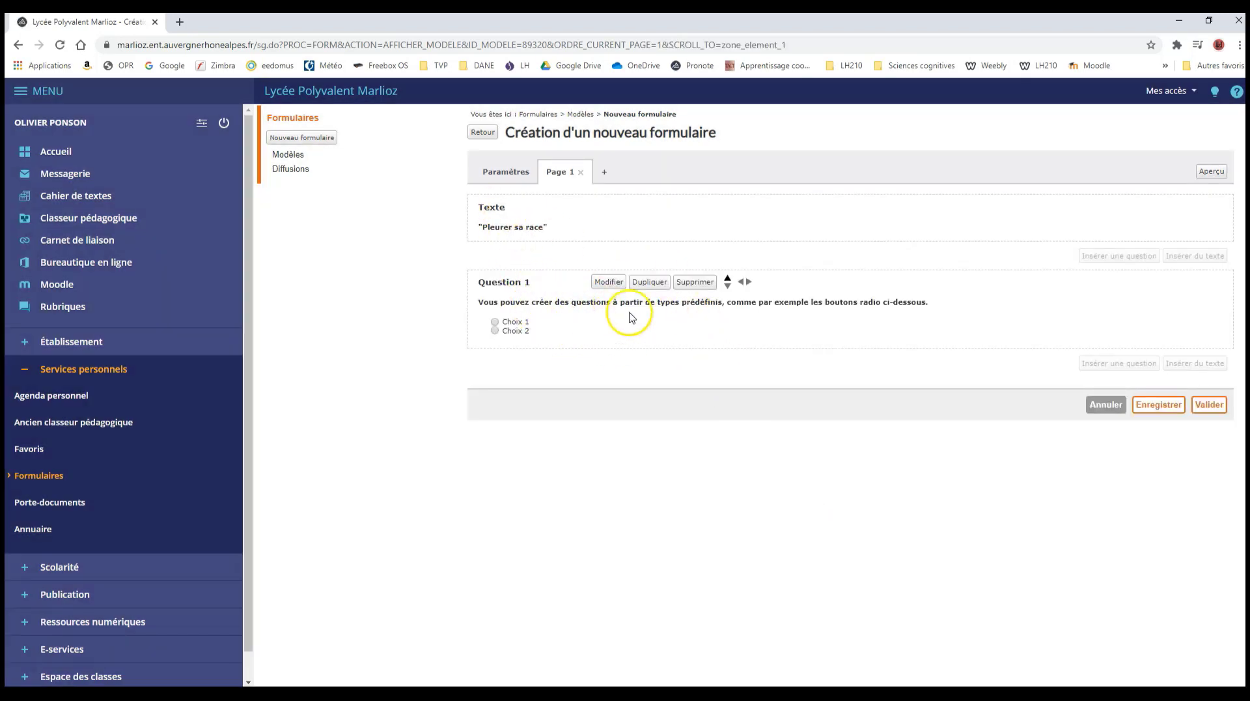
click(610, 282)
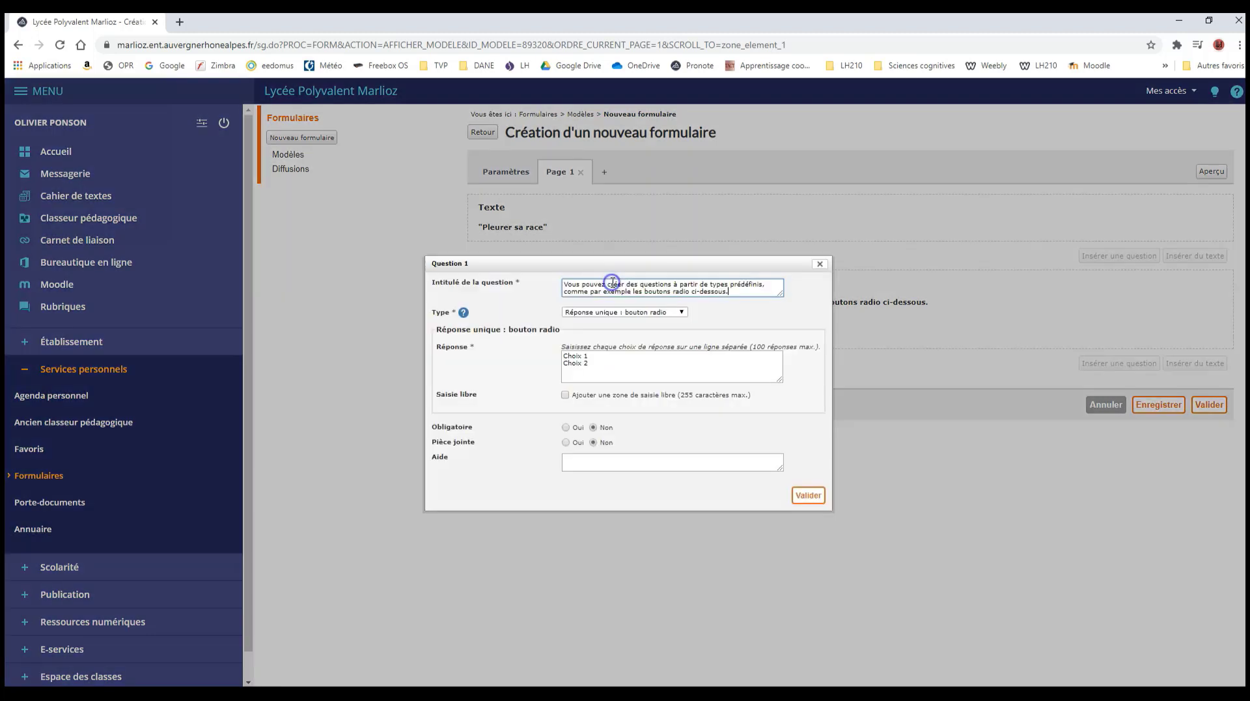
drag(742, 290, 568, 282)
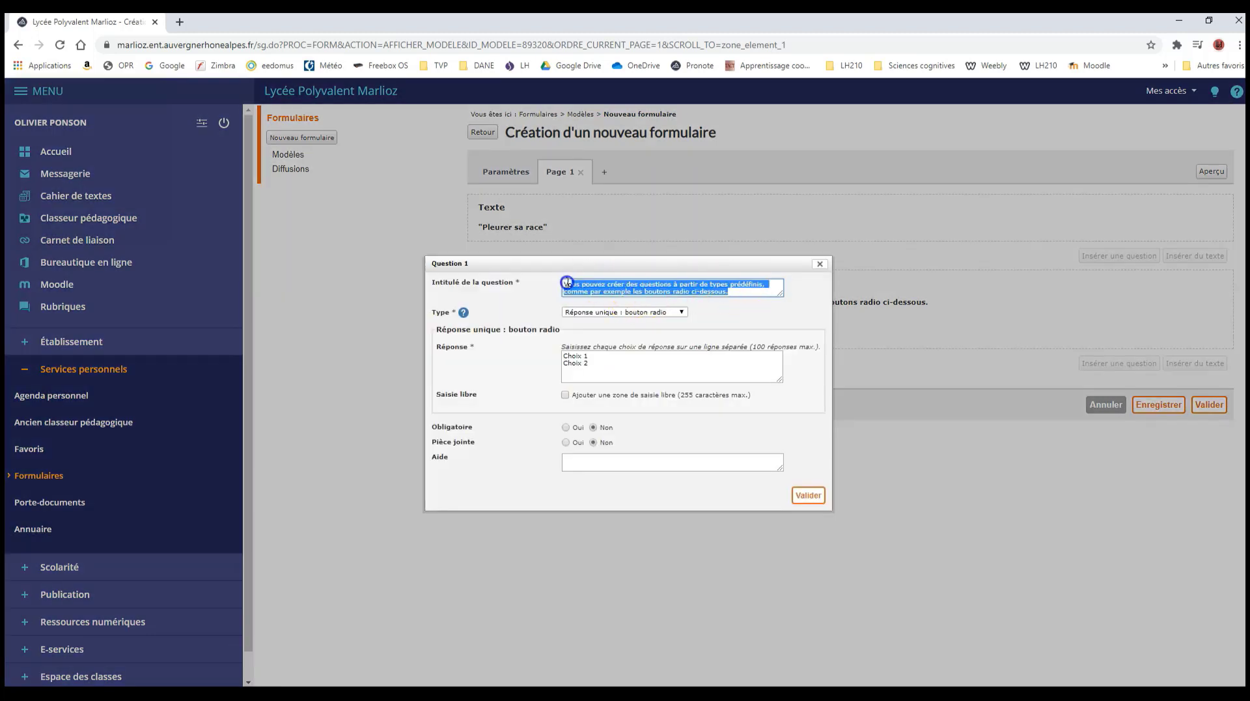
text(E)
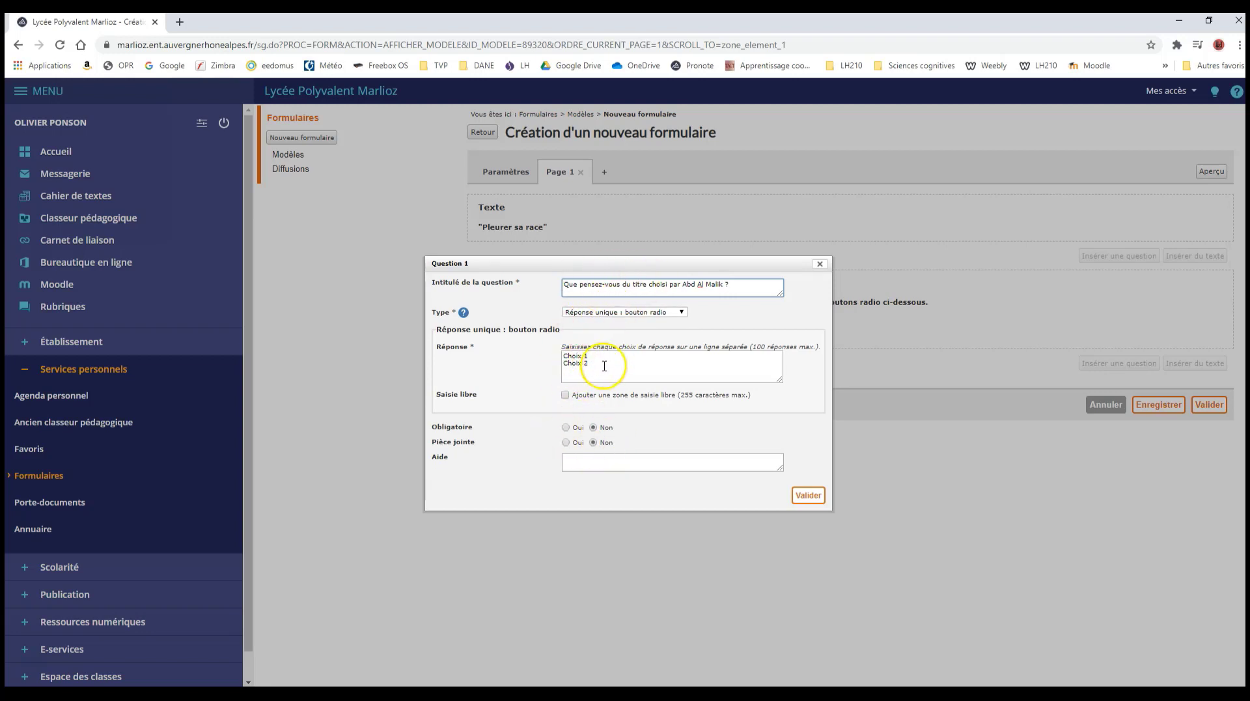
Step: Set Question 1 to the Texte answer type, make it mandatory, and validate it
click(644, 312)
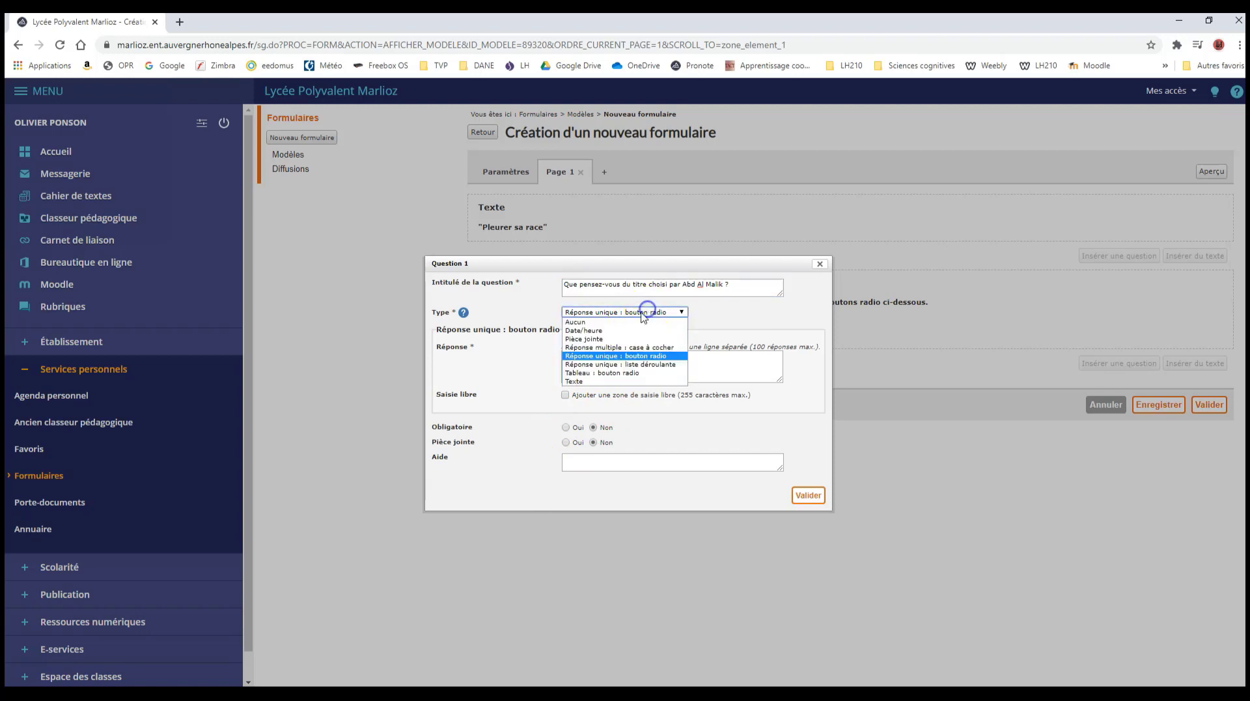
click(576, 382)
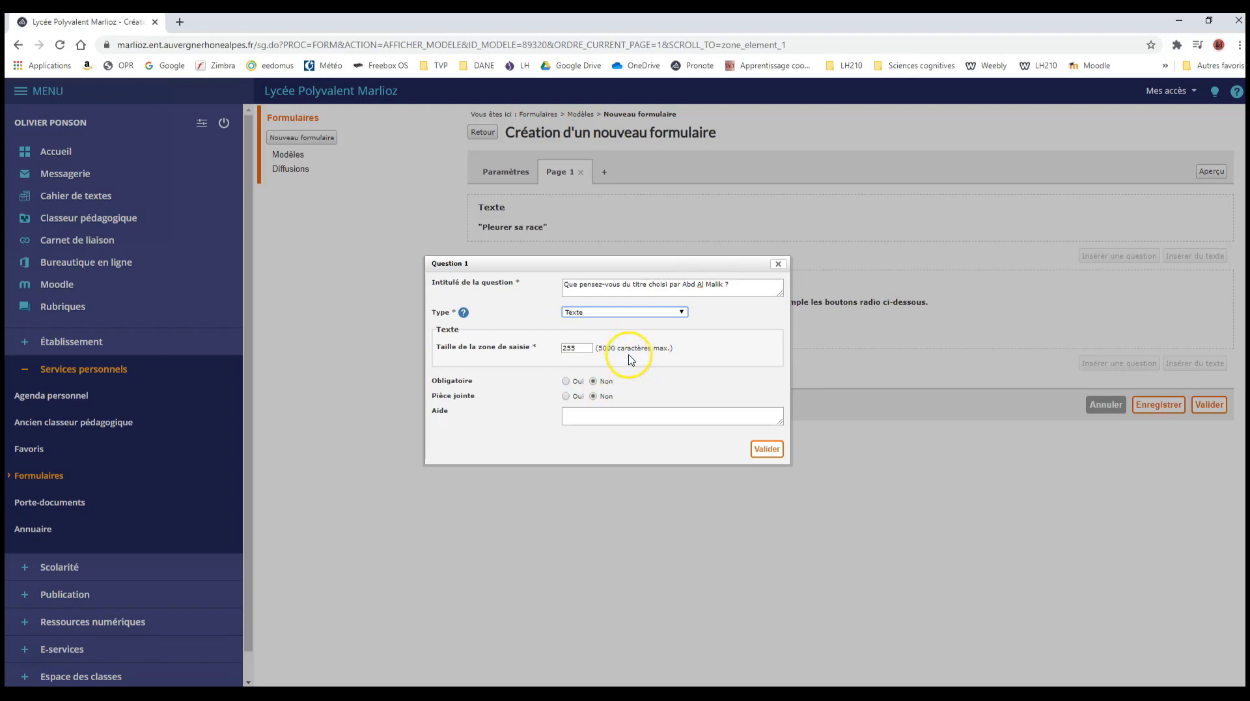
click(566, 382)
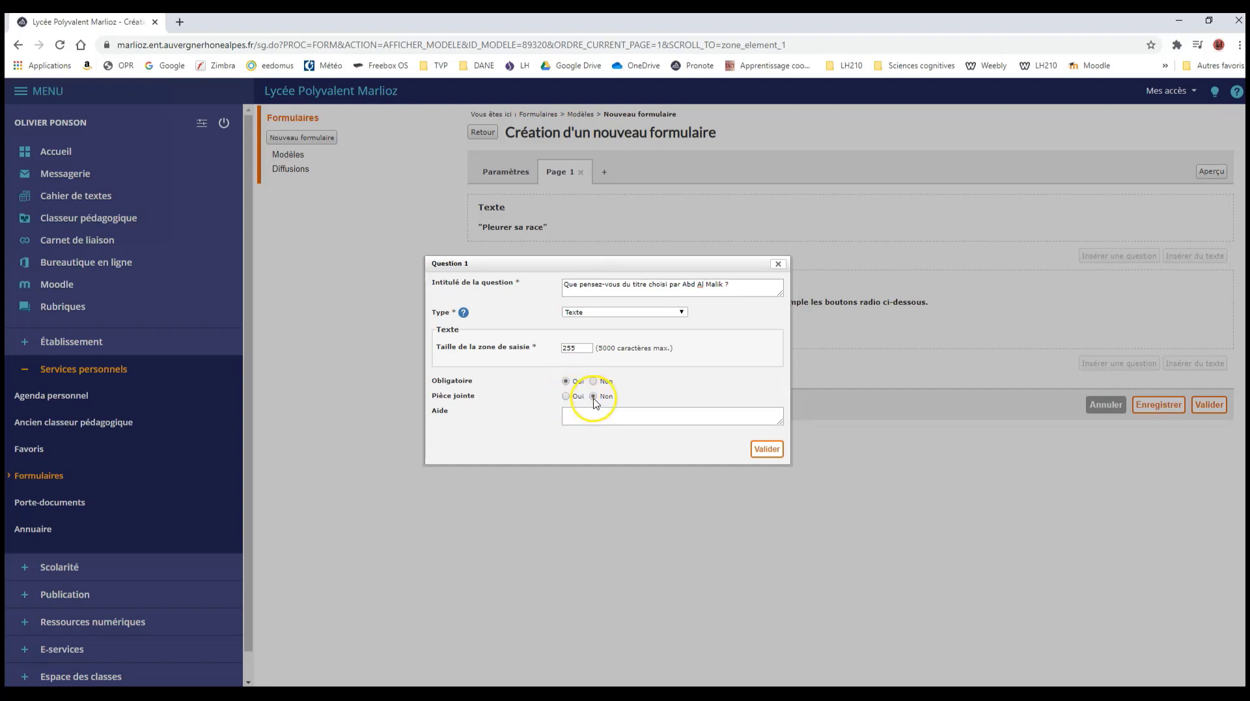
click(767, 449)
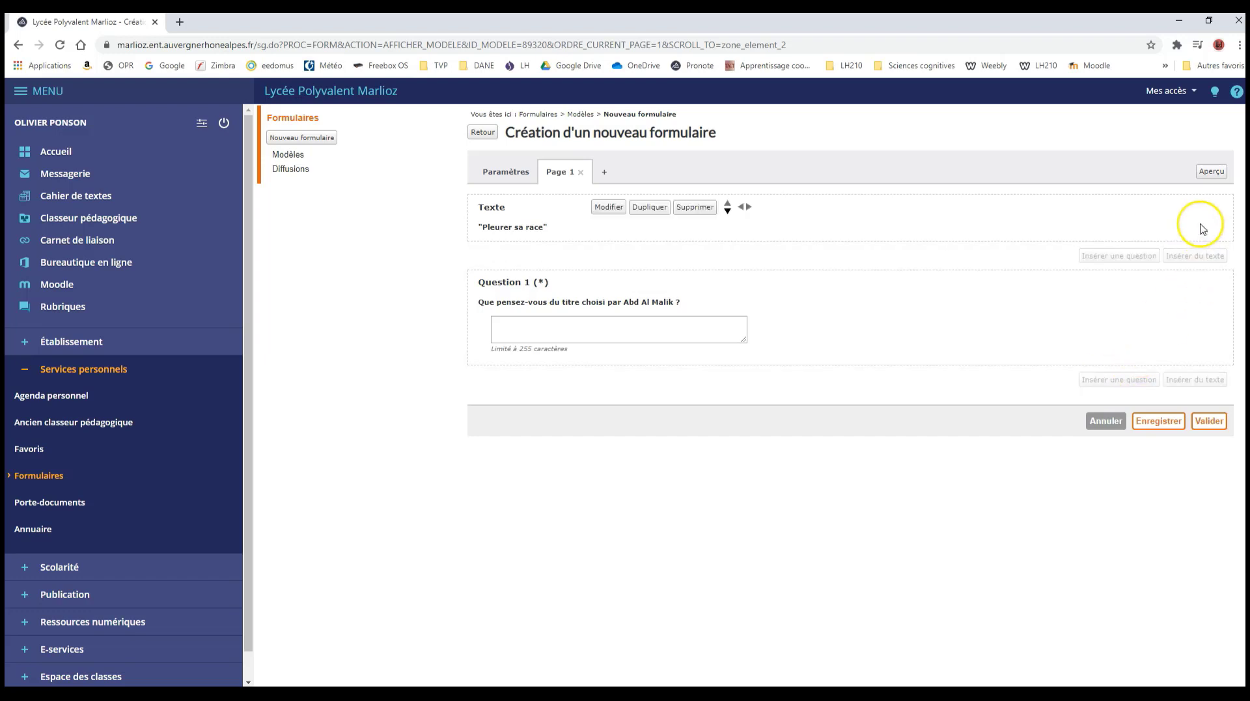
Step: Preview the form as respondents see it, close the preview, and validate the form to save it
click(1210, 172)
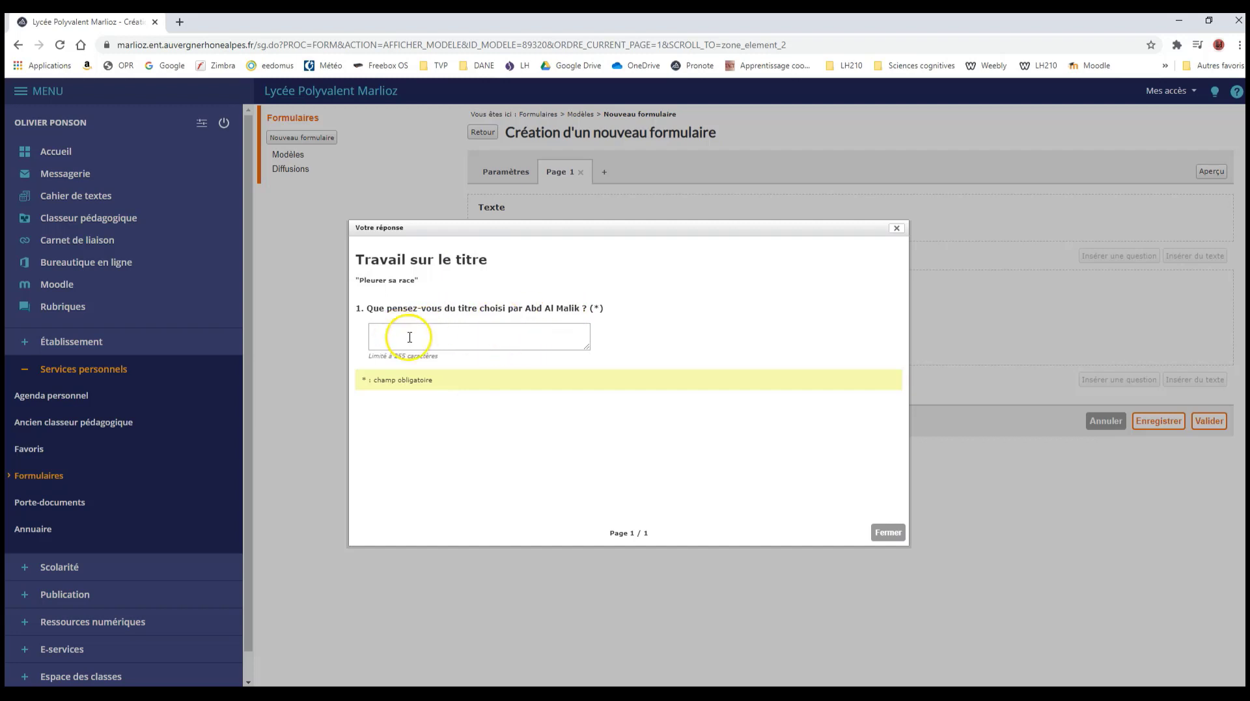
click(886, 533)
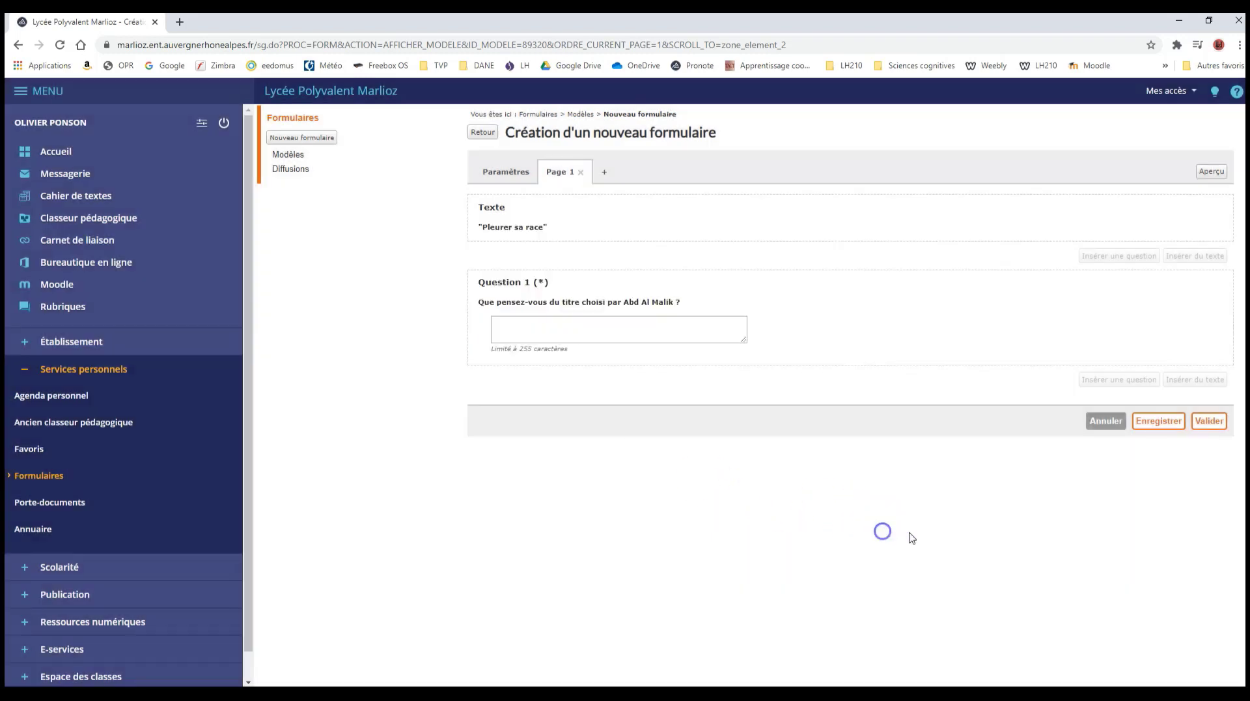
click(1207, 422)
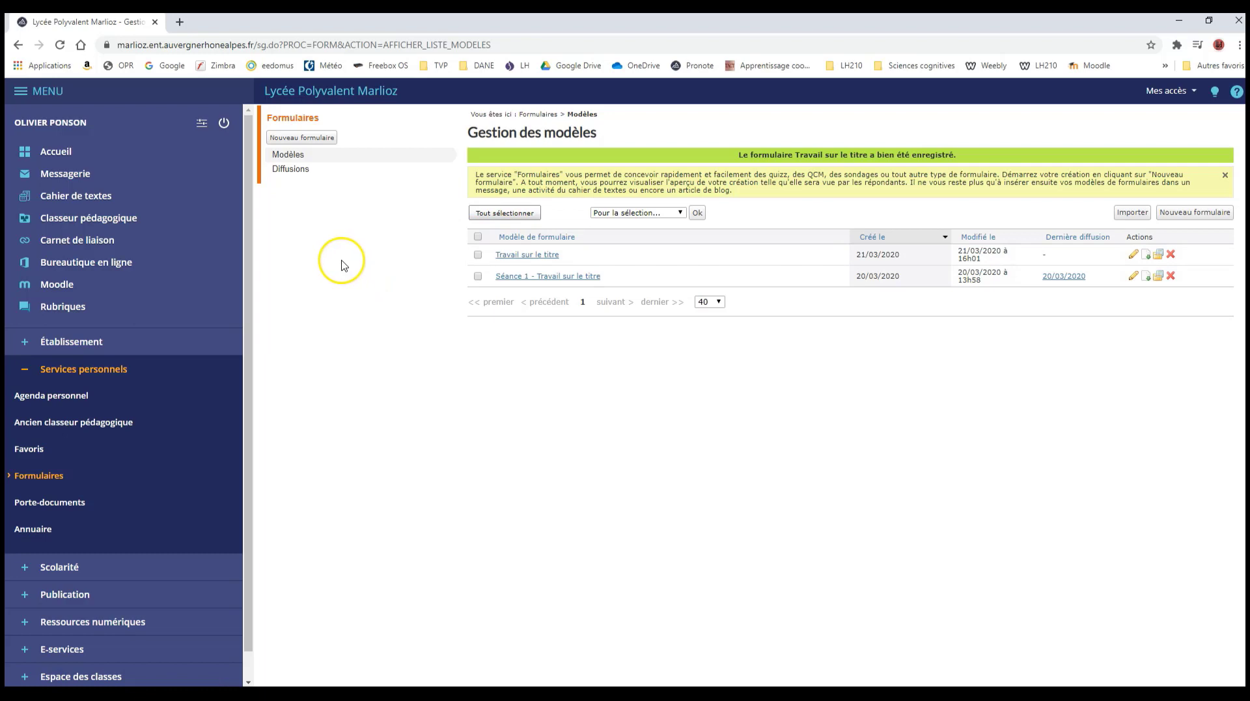
Step: Start a new message in Messagerie with the subject "Questionnaire Séance 1"
click(70, 176)
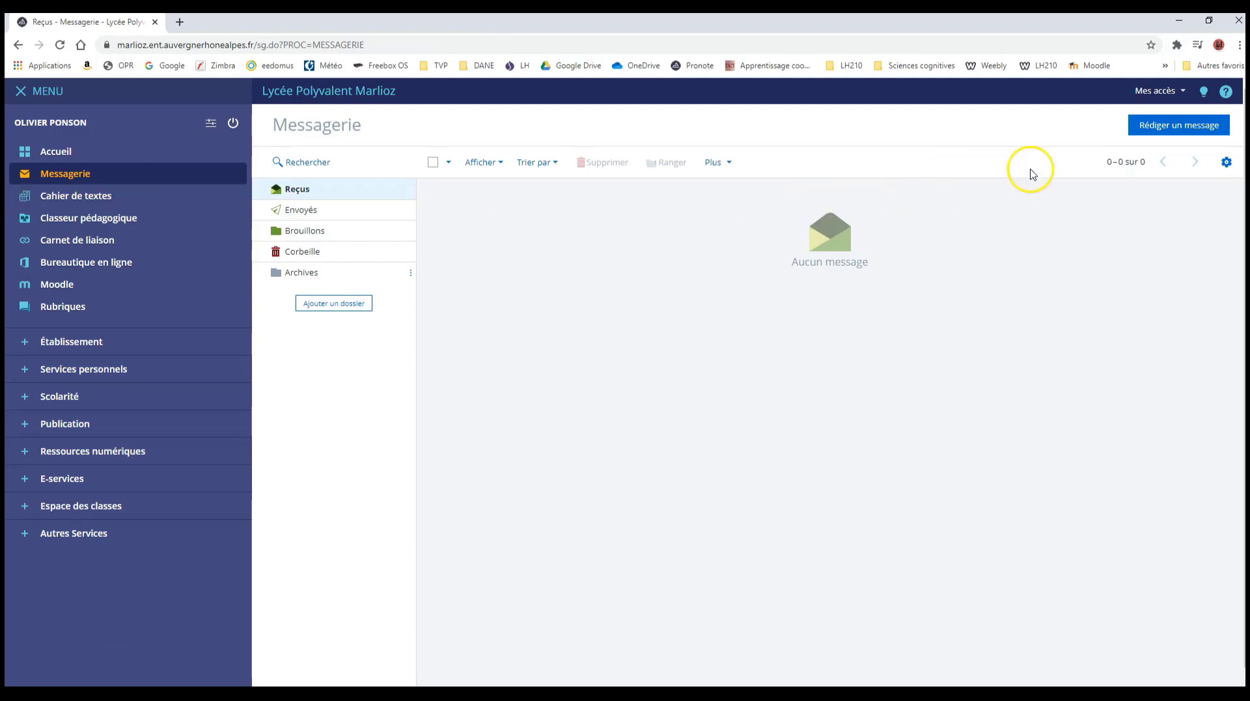
click(1169, 126)
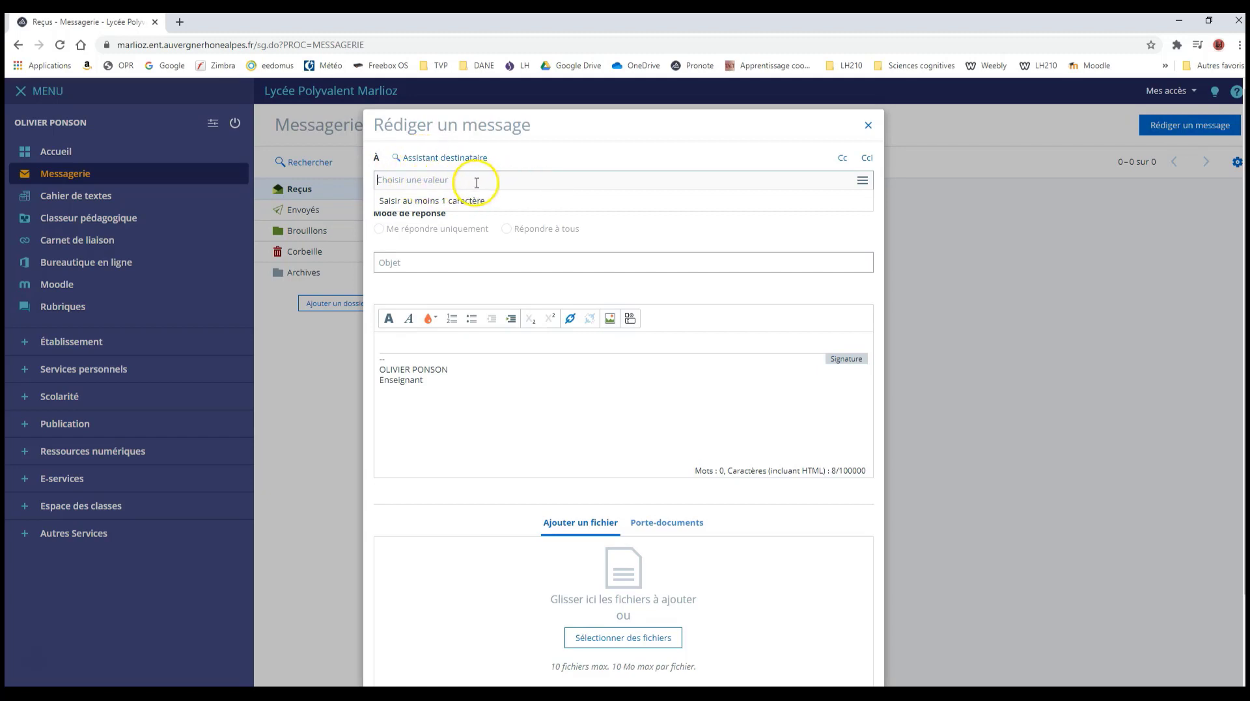
click(459, 265)
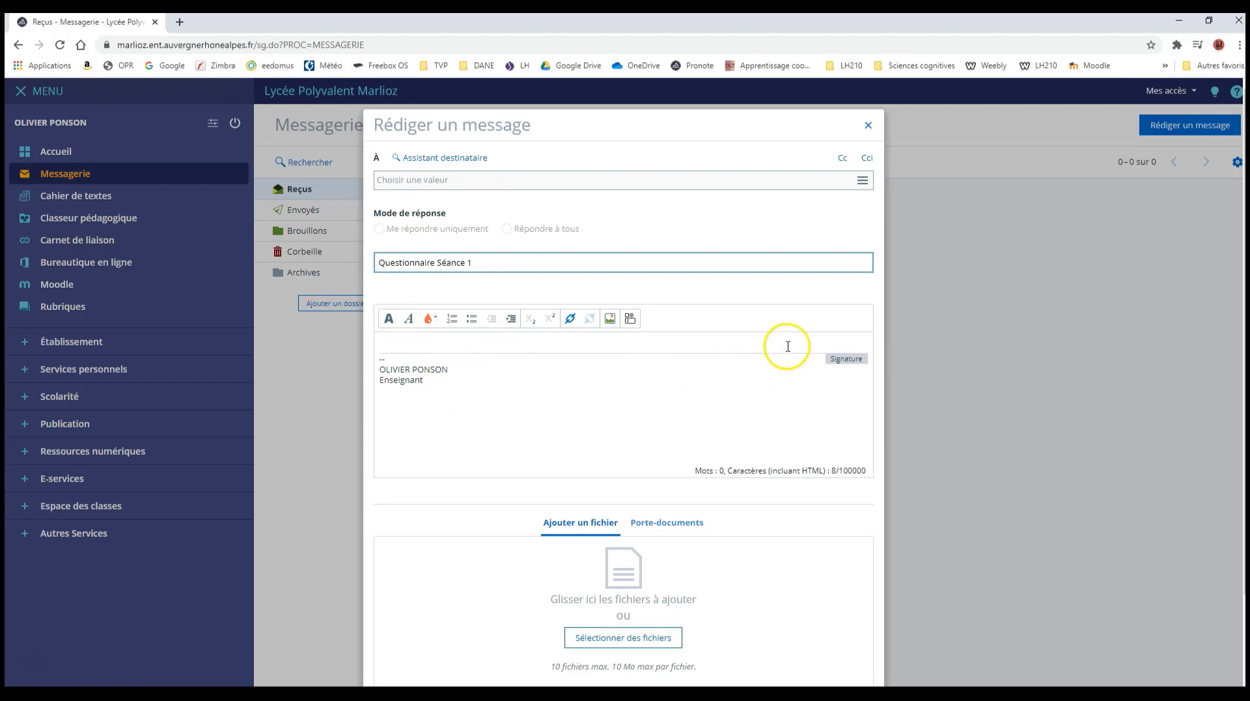
Step: Insert the form based on the "Travail sur le titre" model into the message body, keeping its settings
click(630, 320)
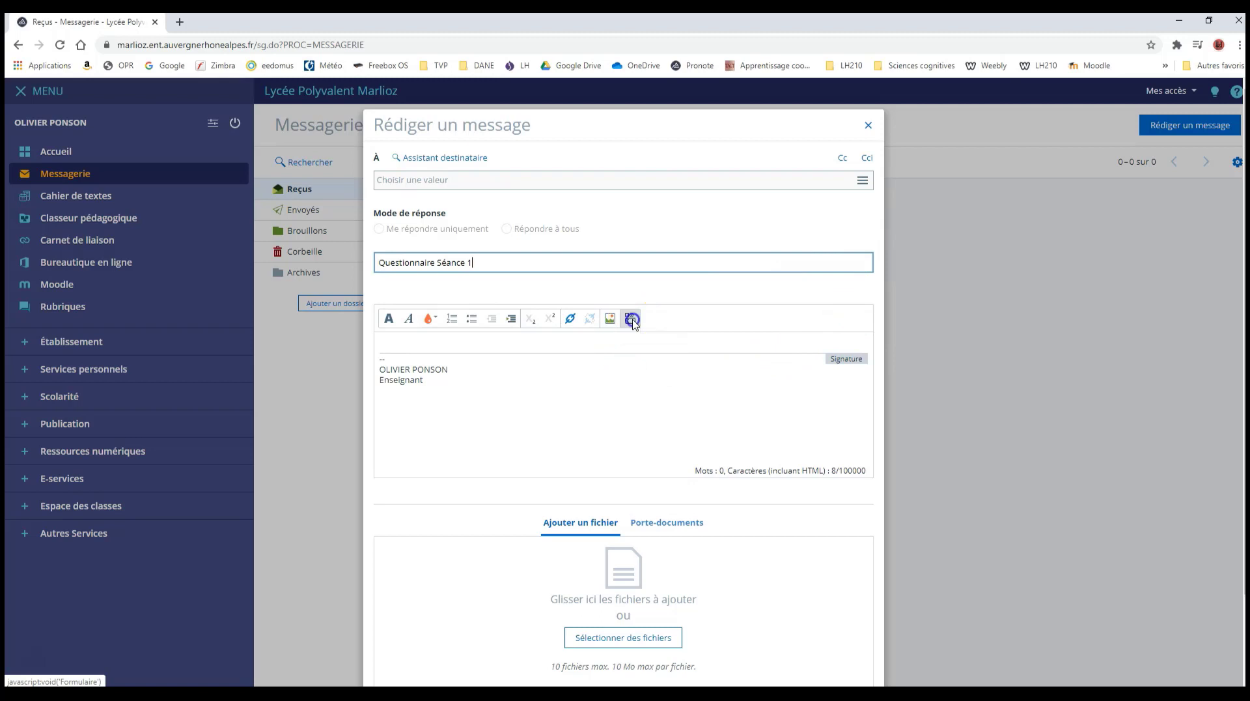
click(588, 275)
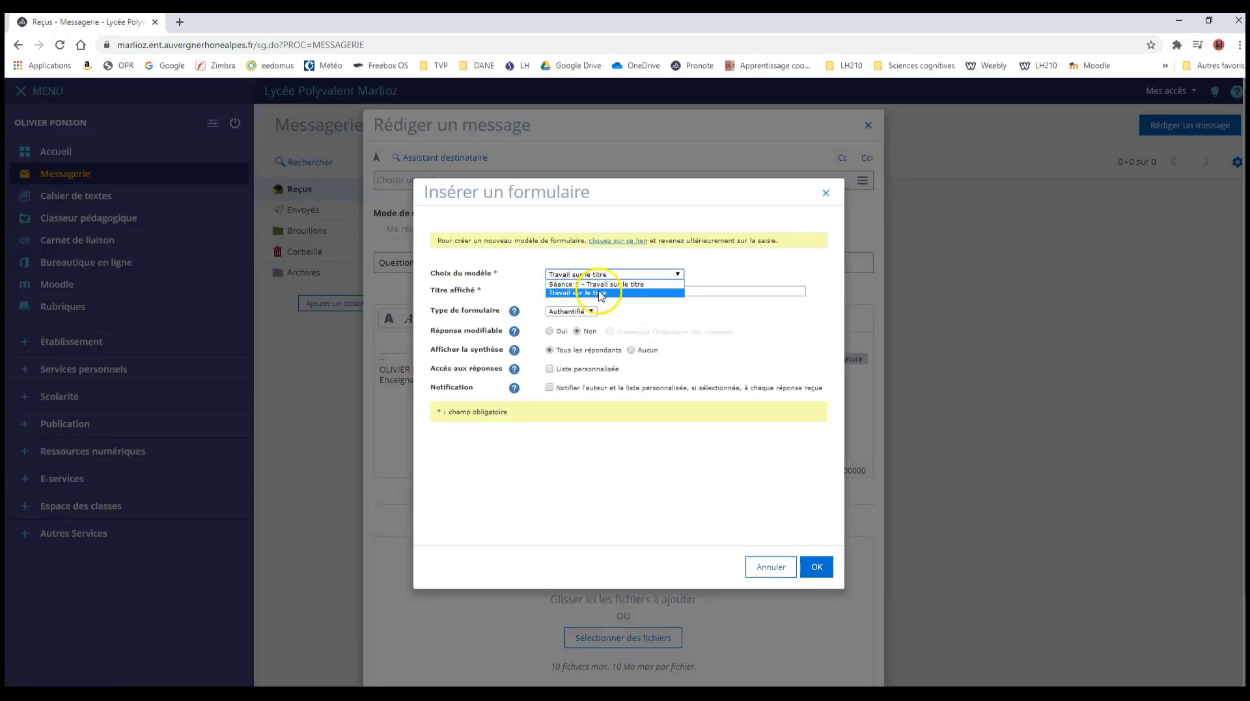
click(601, 293)
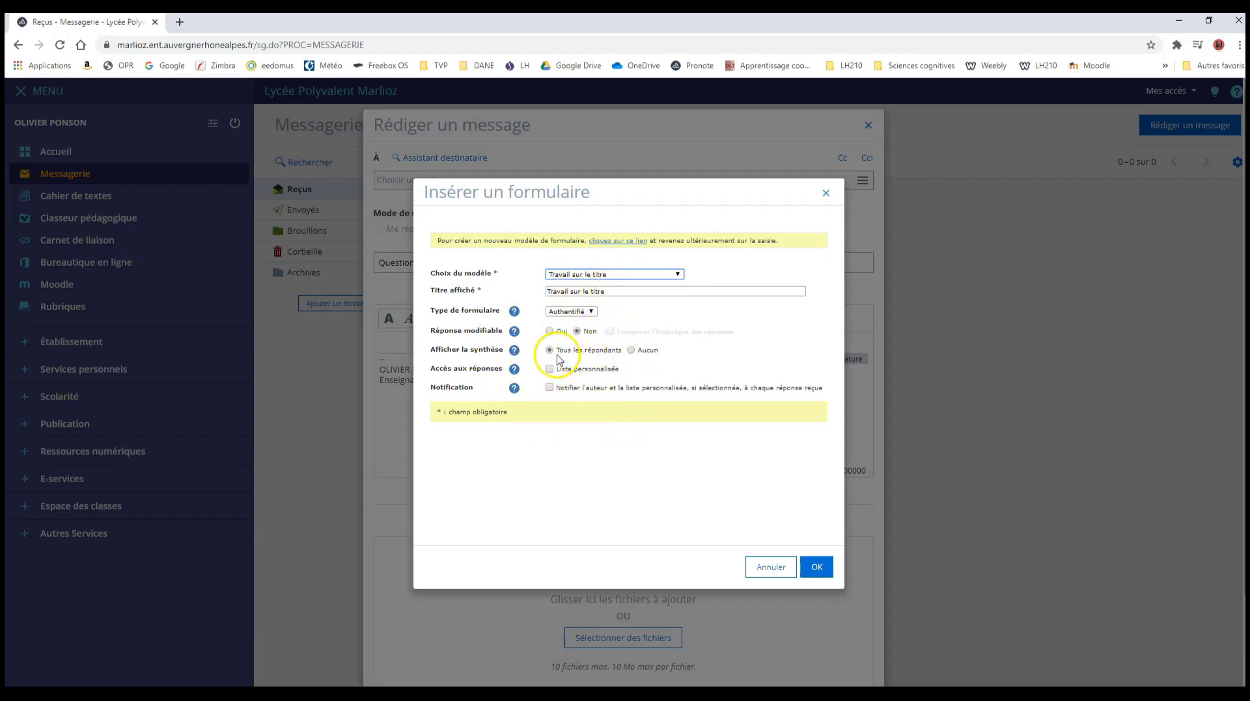
click(814, 565)
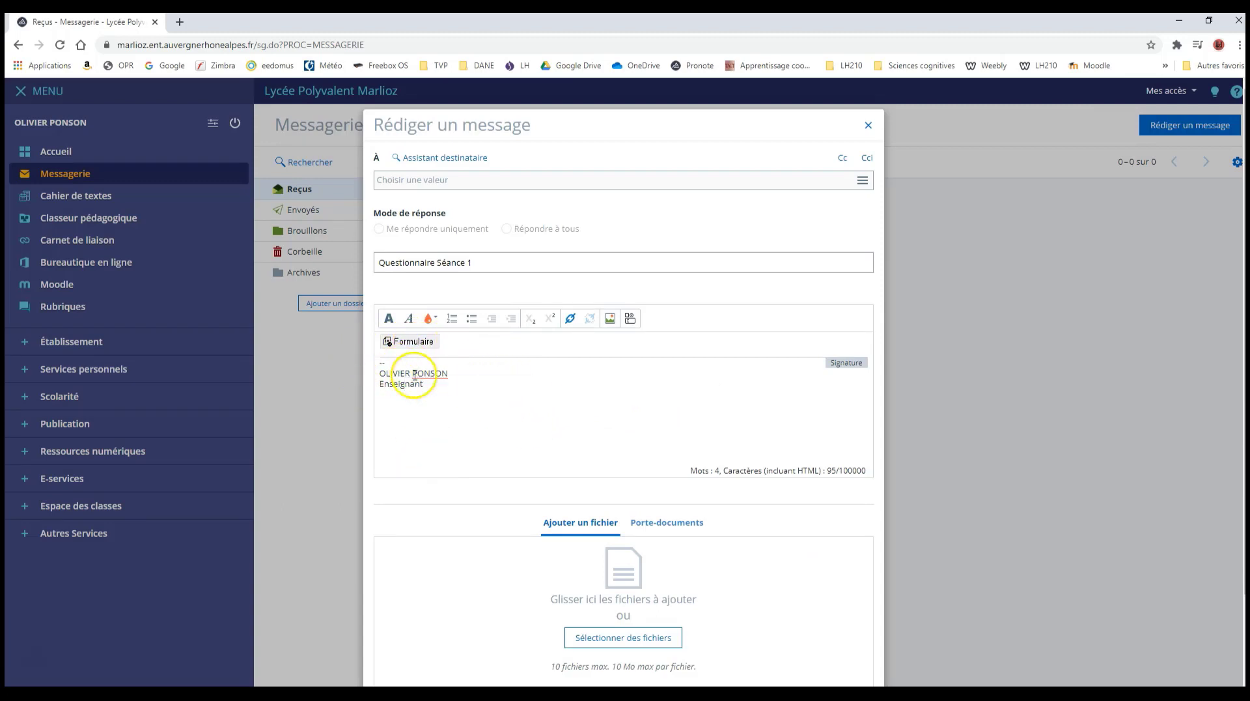
scroll(760, 545, down, 2)
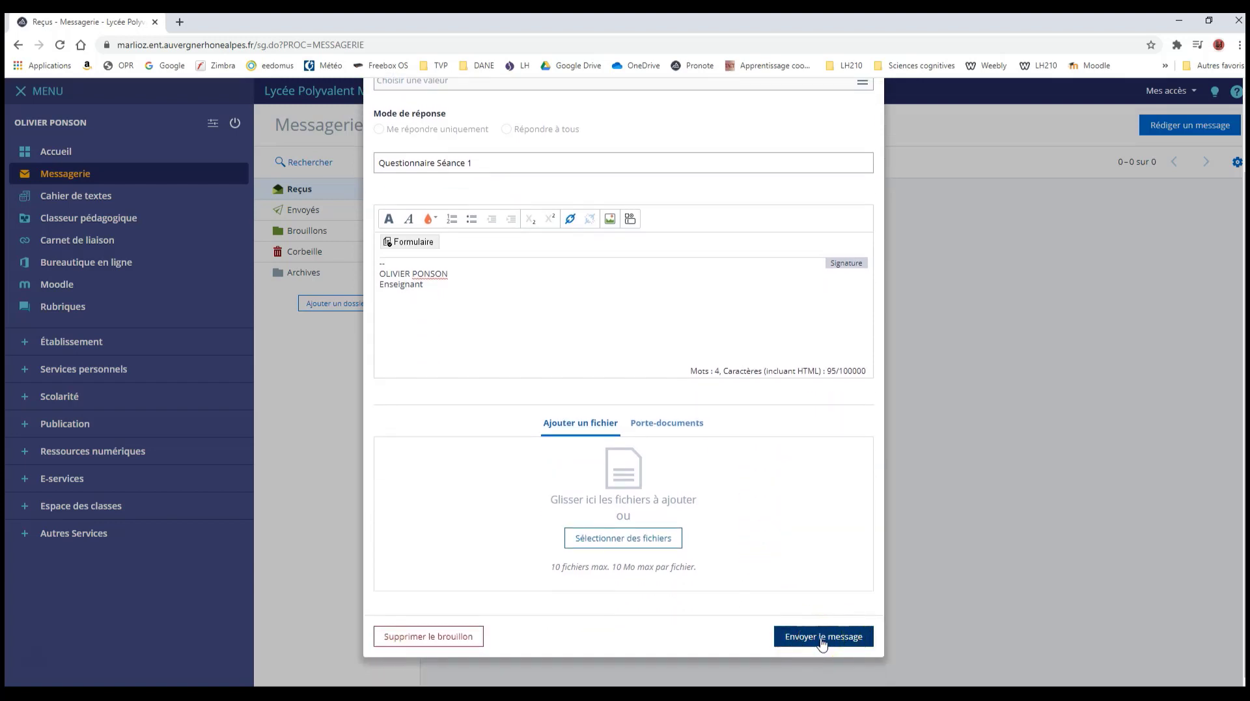
Step: Close the "Questionnaire Séance 1" message without sending it
scroll(801, 482, up, 2)
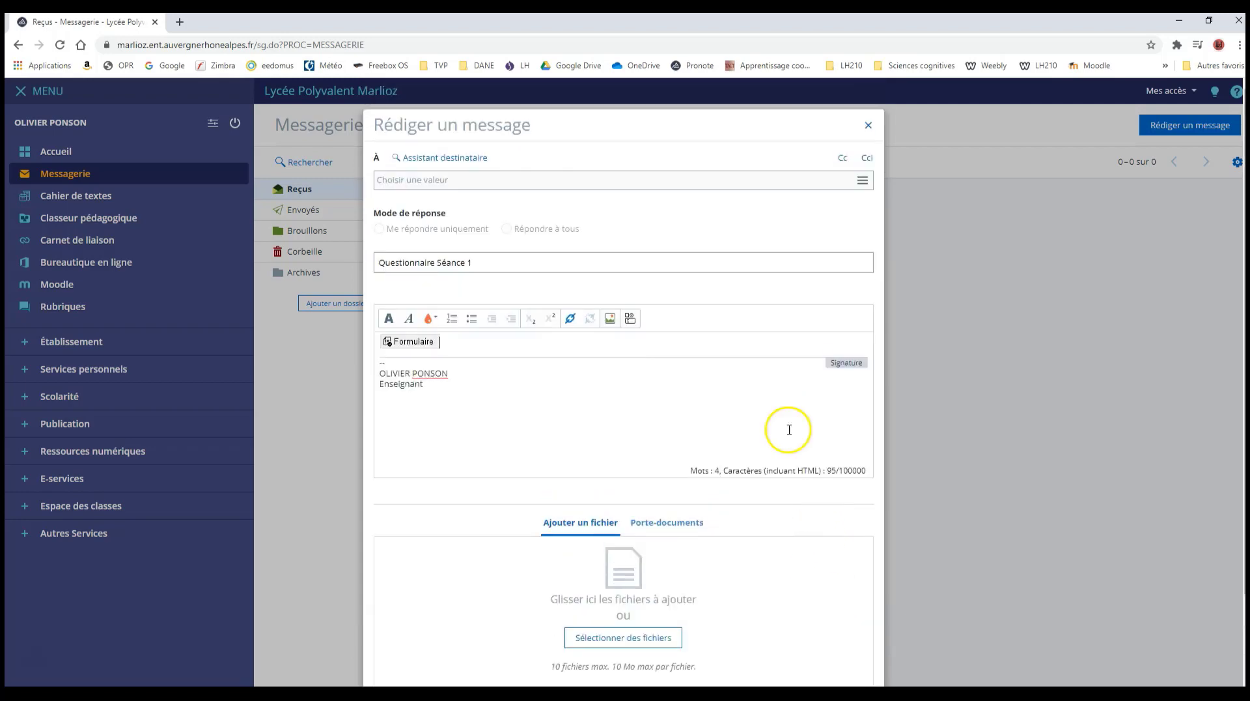
click(868, 128)
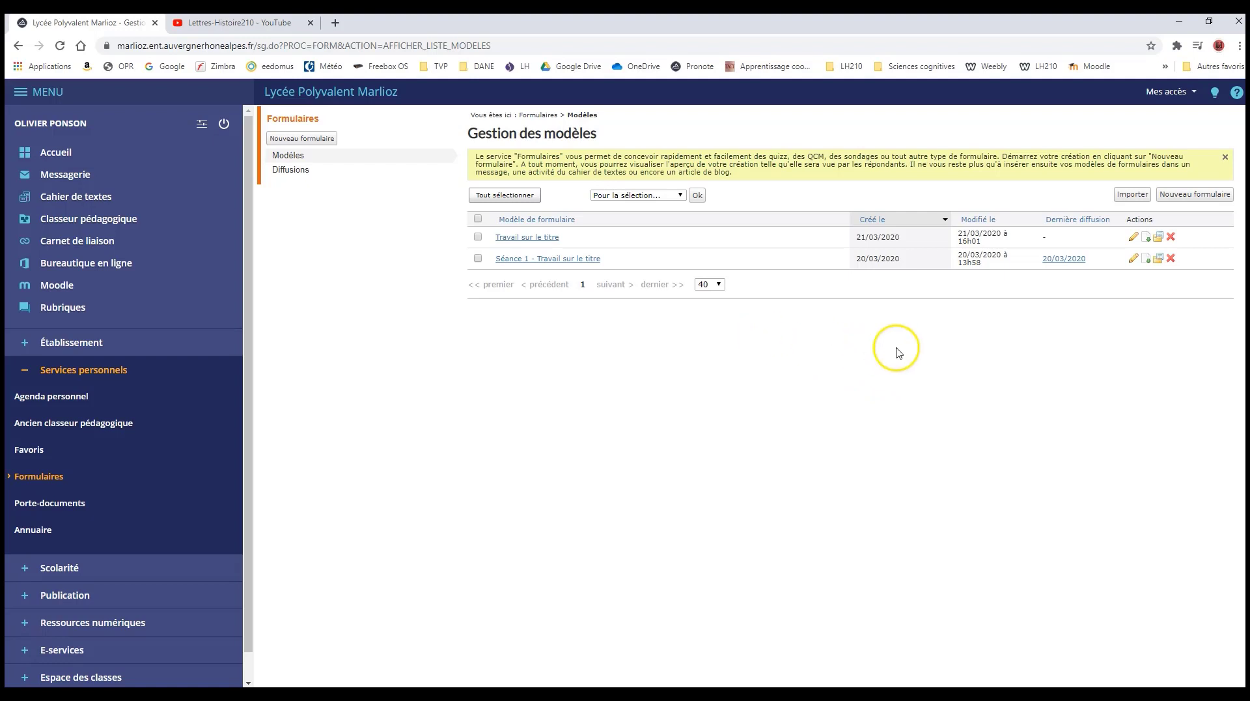
Step: View the details of the "Travail sur le titre" form distributed through Messagerie and examine its Synthèse and Réponses
click(293, 173)
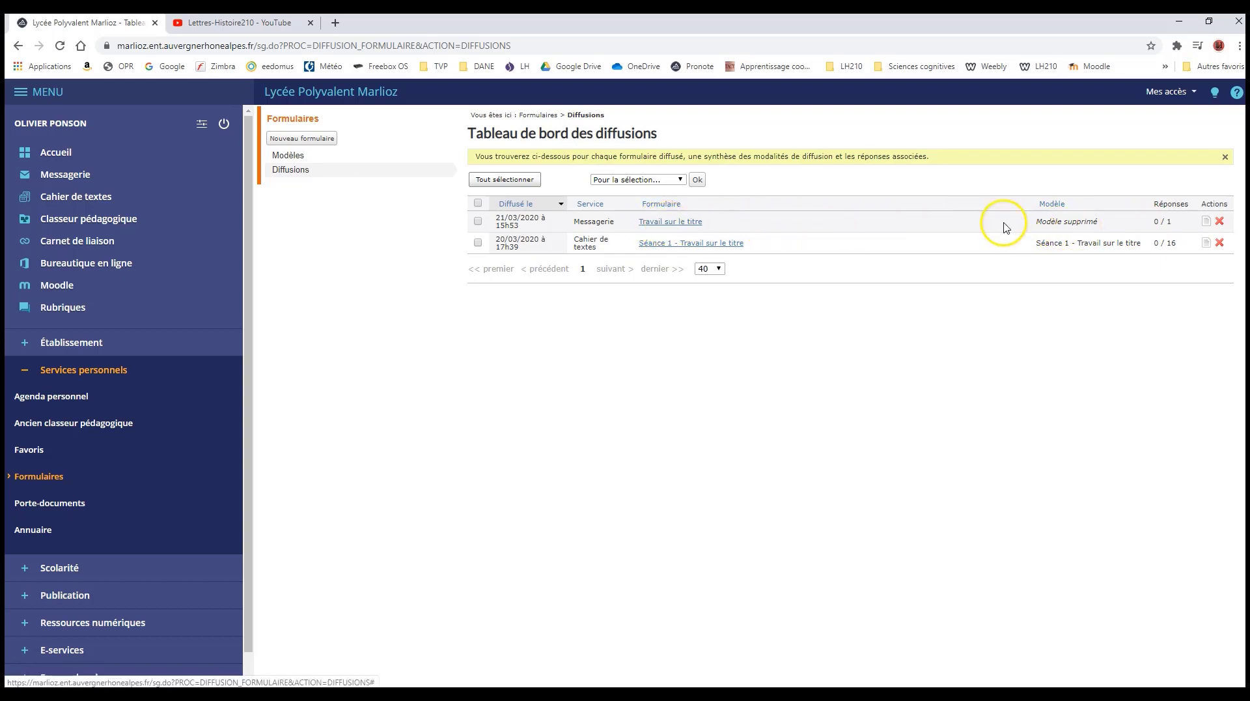
click(1206, 224)
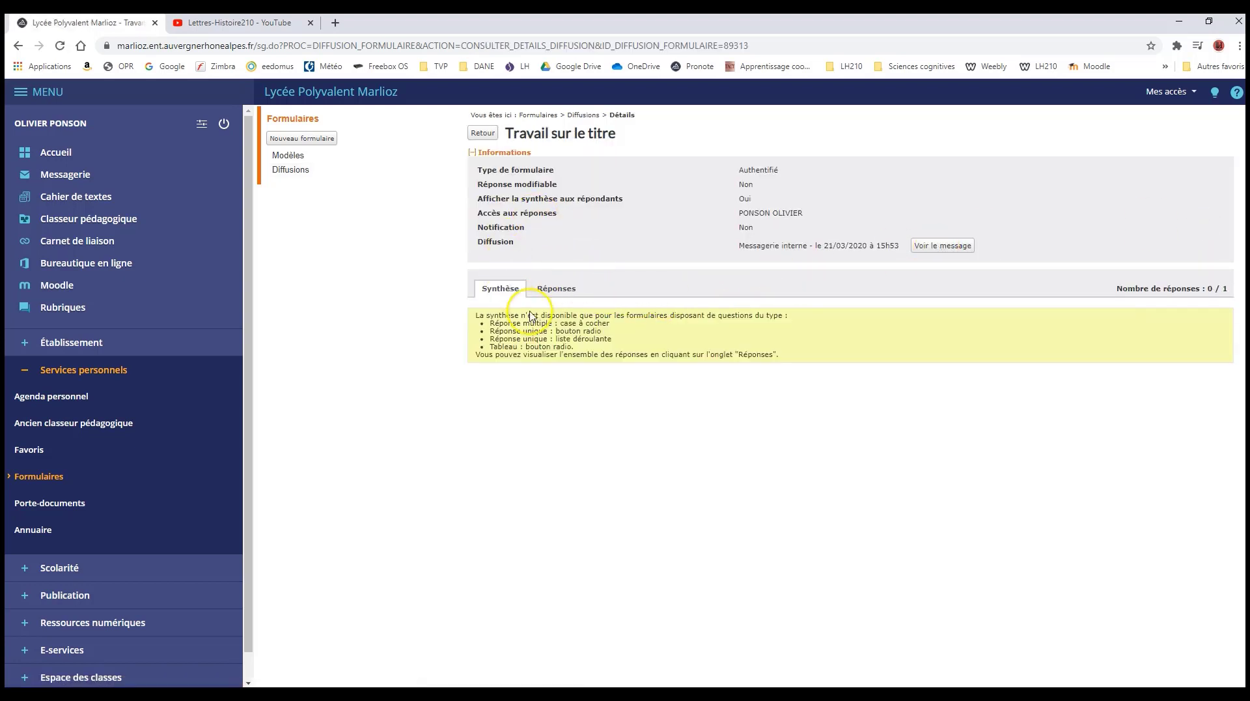
click(559, 289)
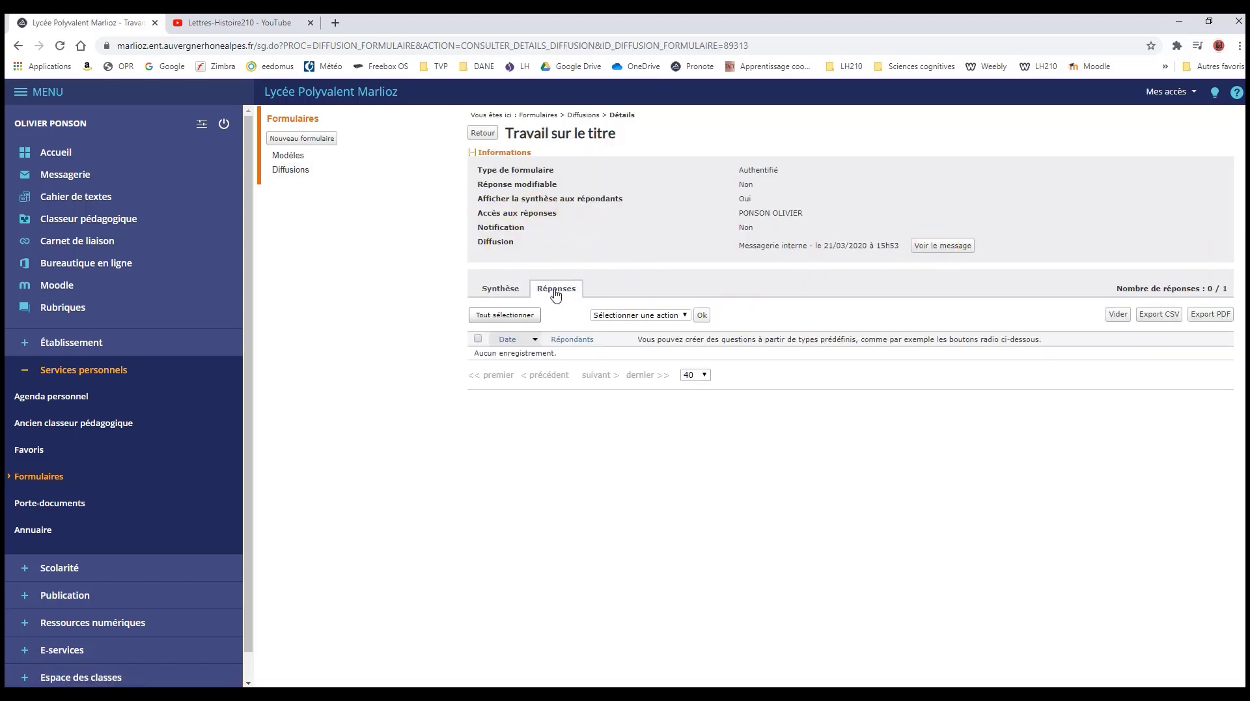
click(499, 289)
click(553, 289)
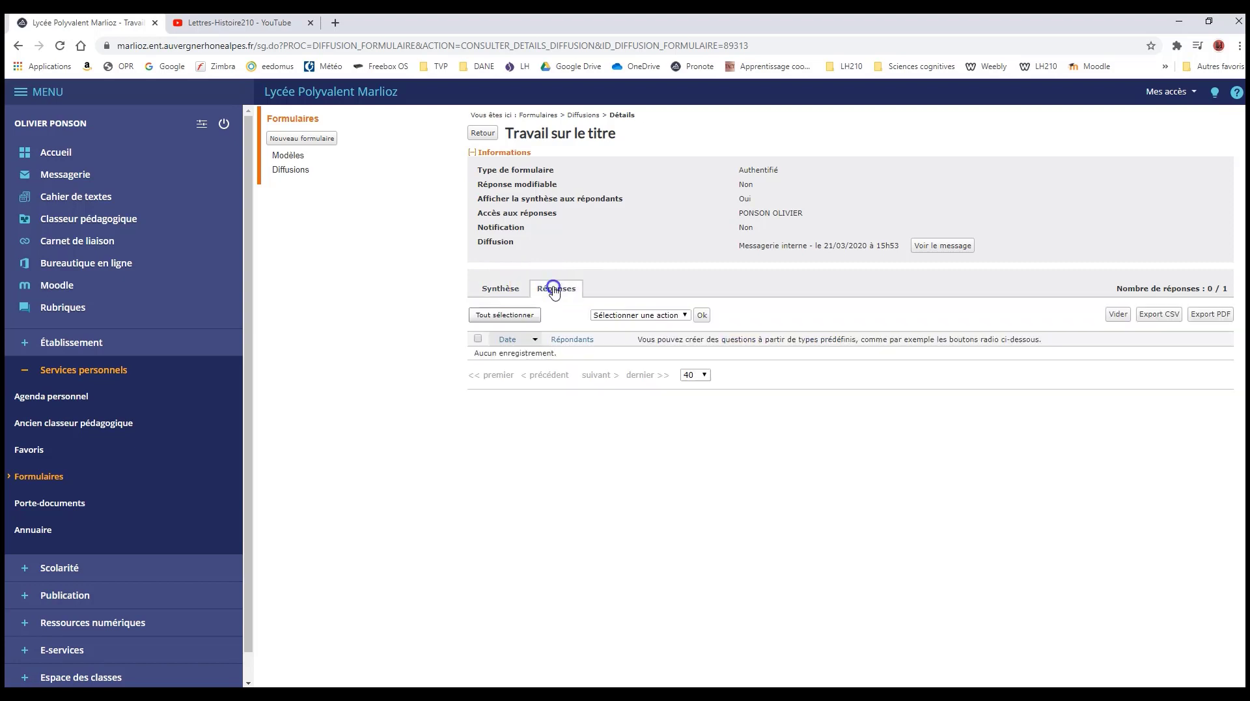